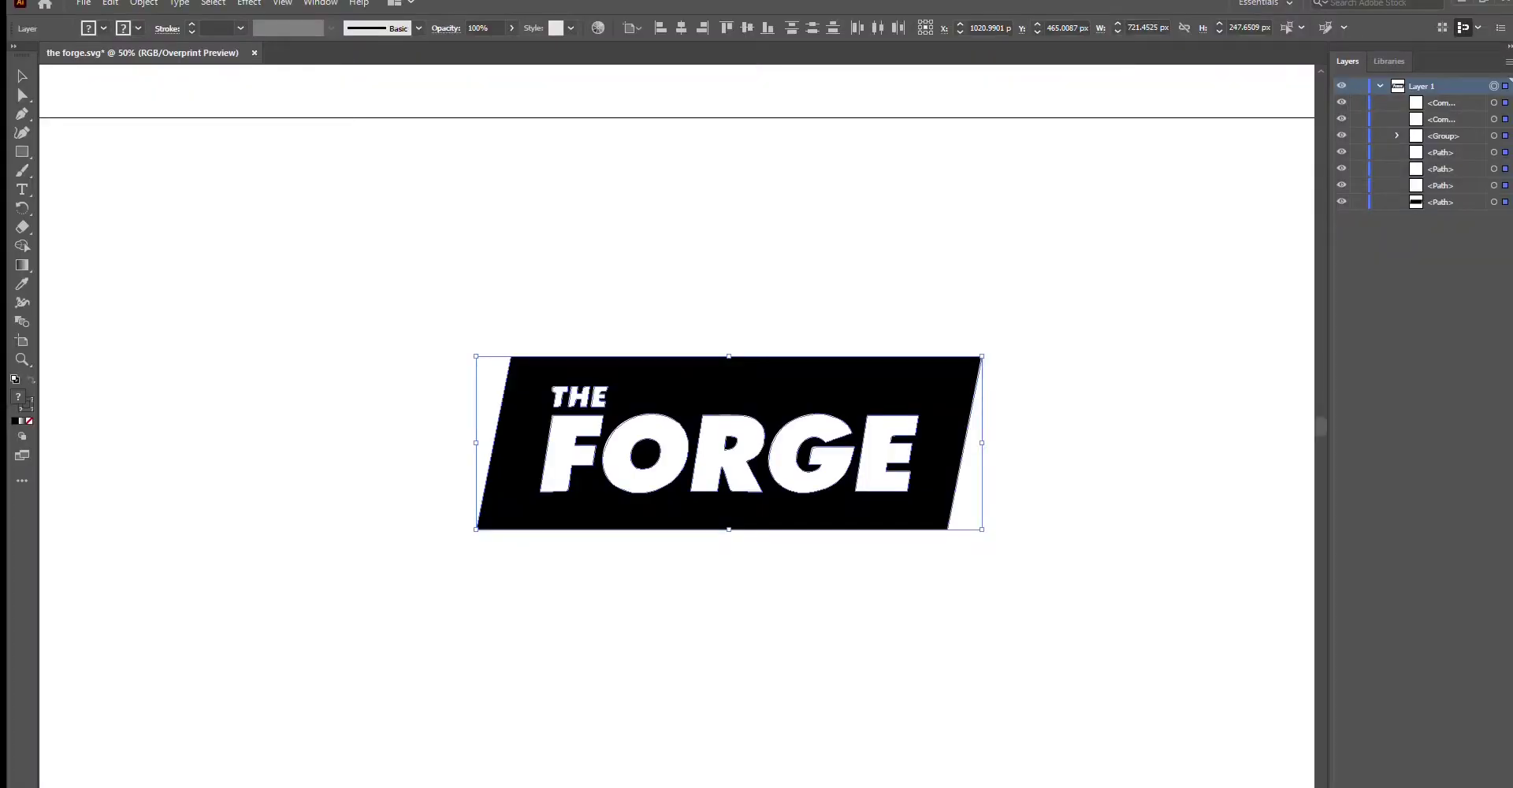
Switch to After Effects and create a new composition containing the imported "the forge LOGO SEPERATE" composition.
click(1505, 136)
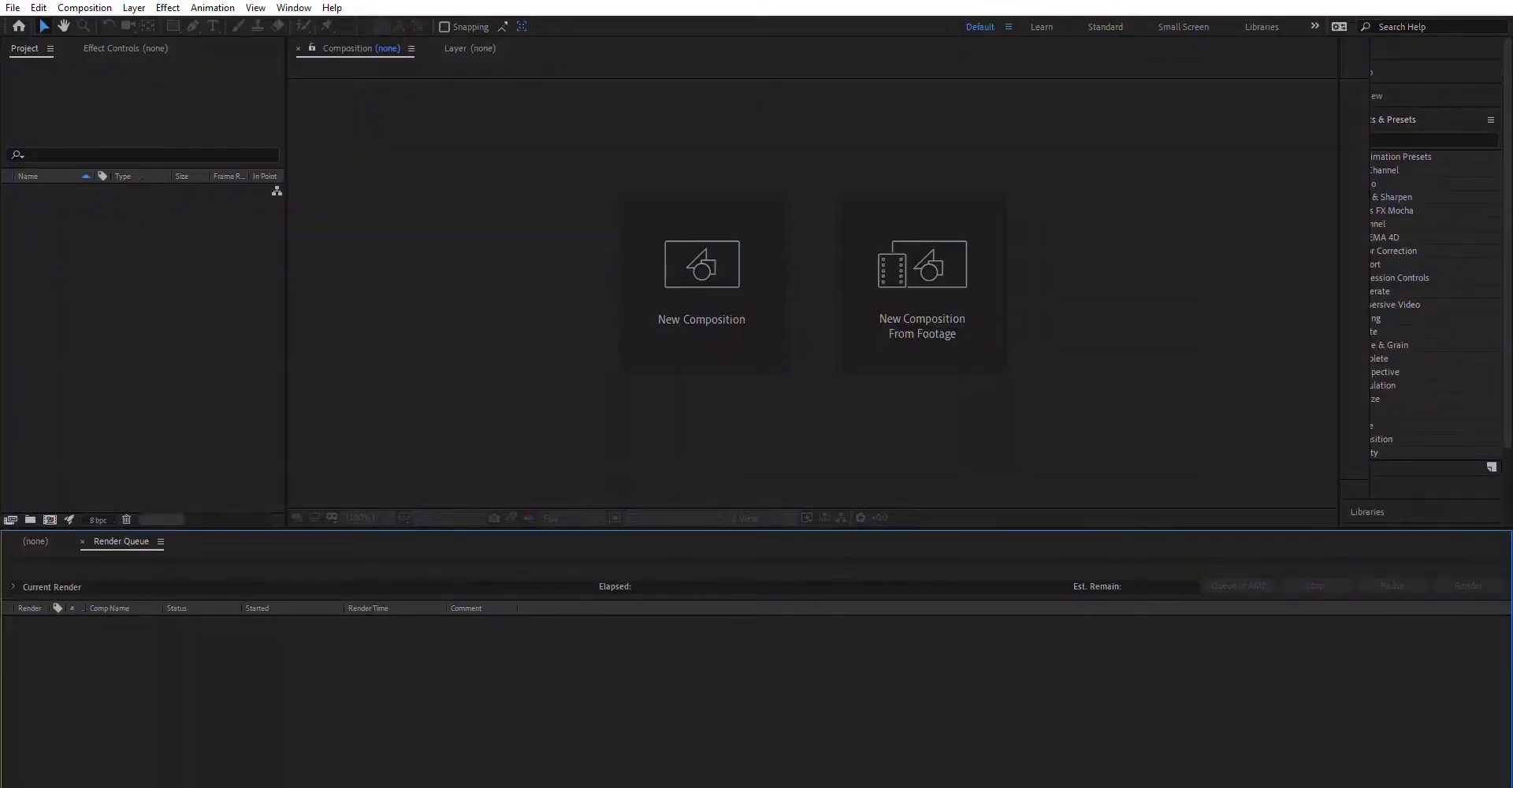
click(701, 284)
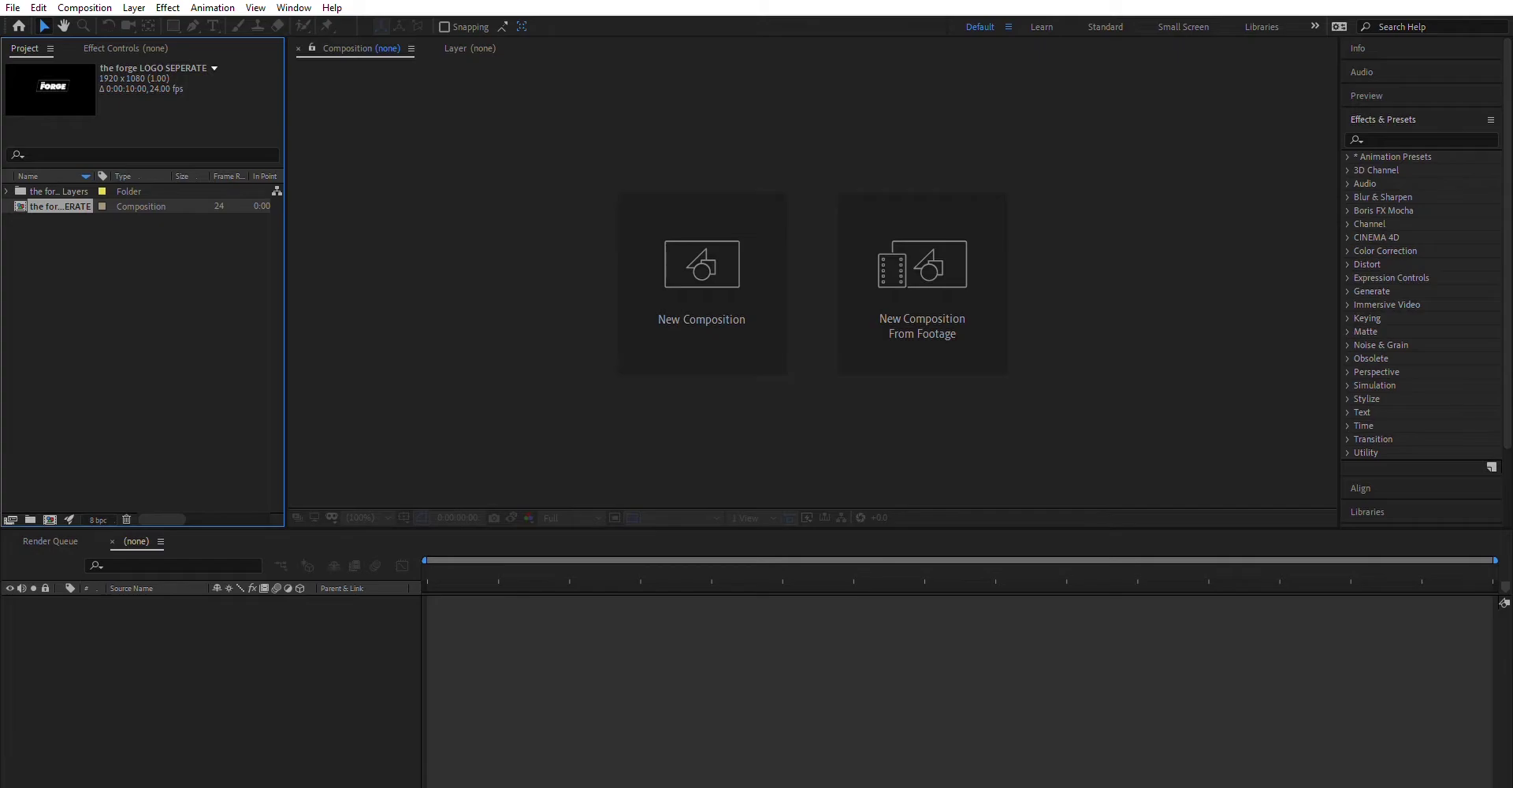
key(ctrl+d)
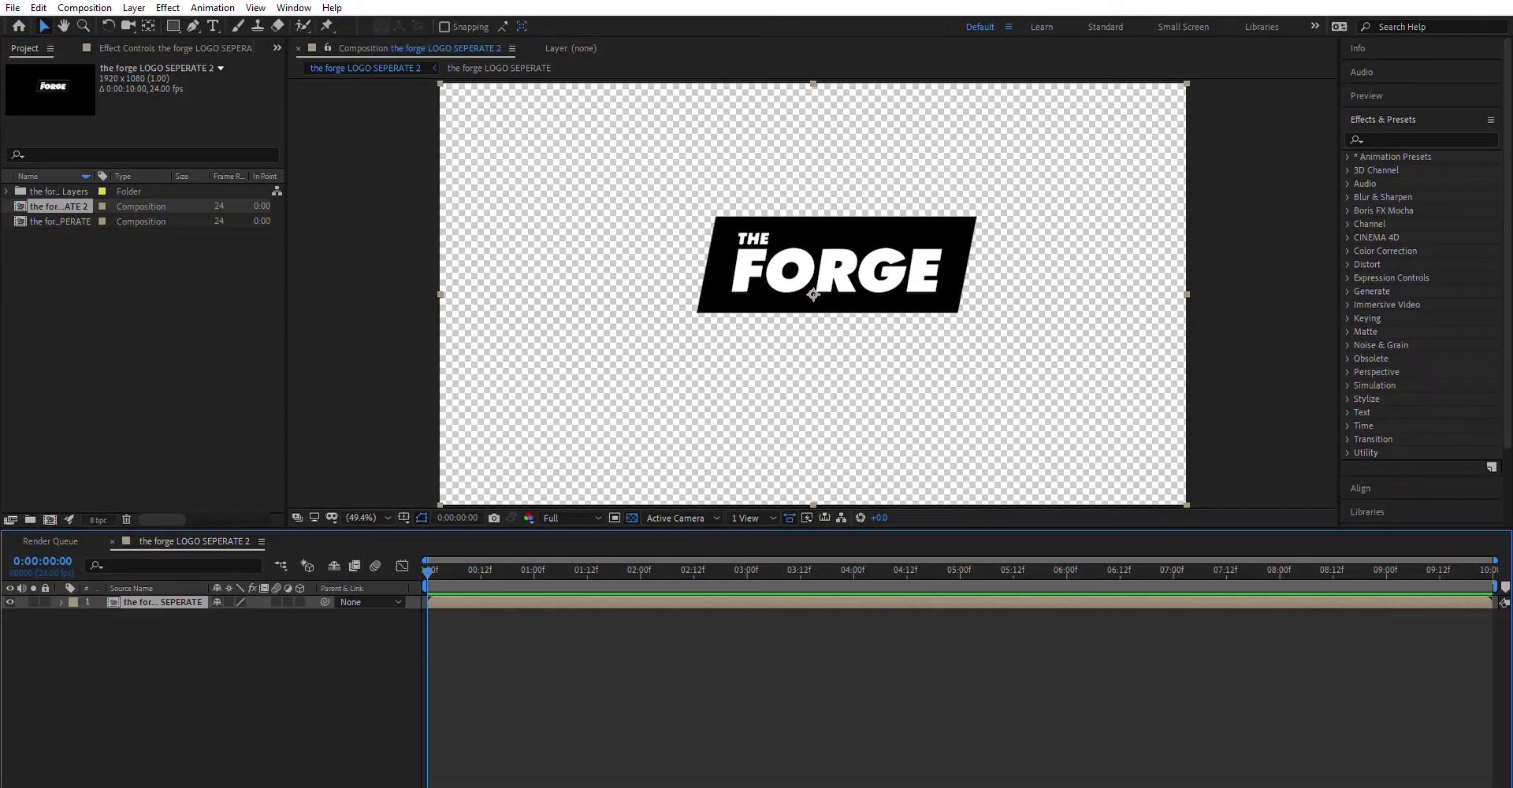
Add the separate Illustrator letter and background layers below the nested full-logo composition and hide that composition layer.
click(102, 342)
drag(66, 124, 180, 599)
click(10, 581)
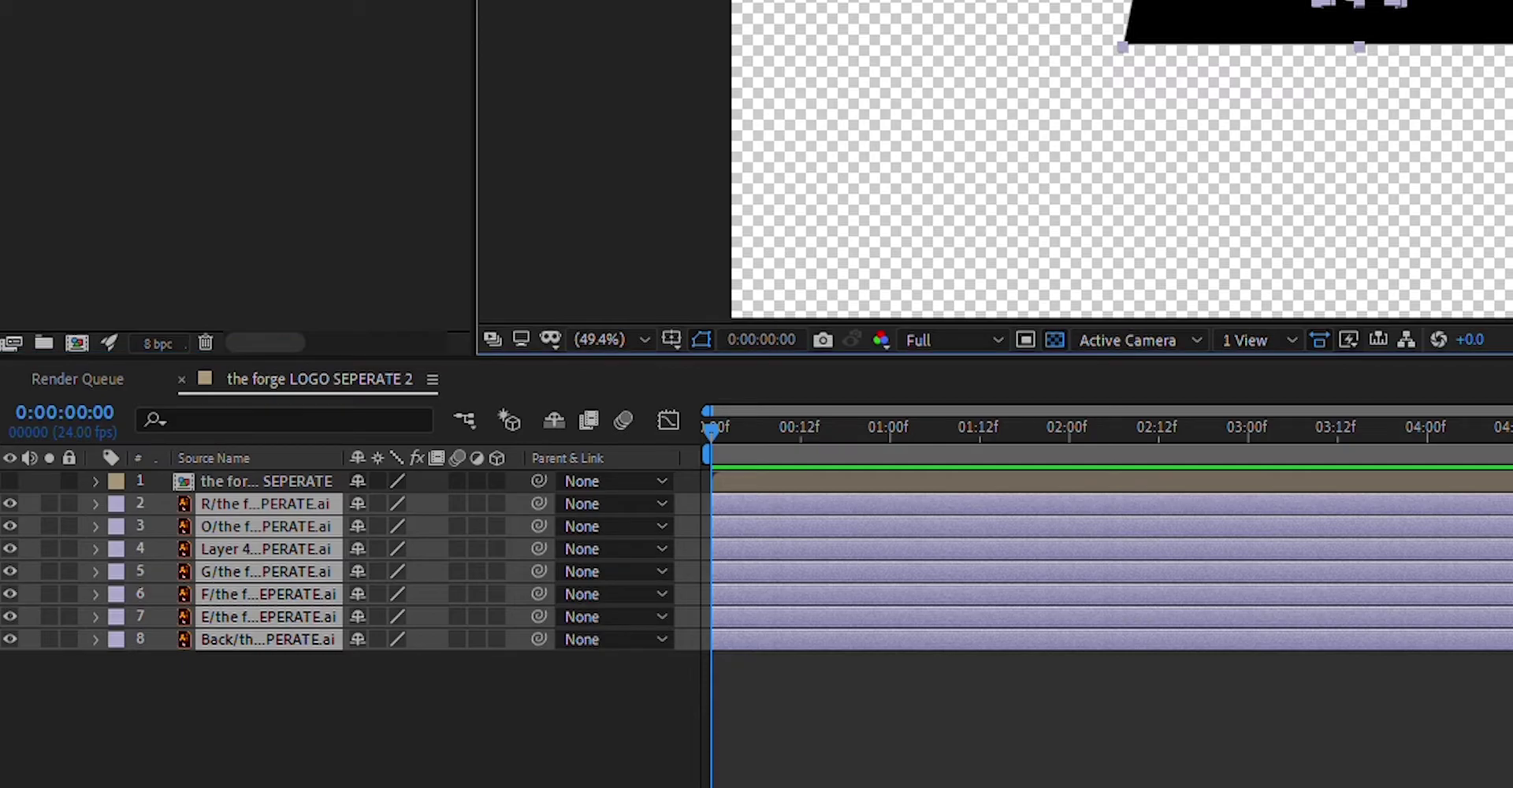
key(ctrl+shift+a)
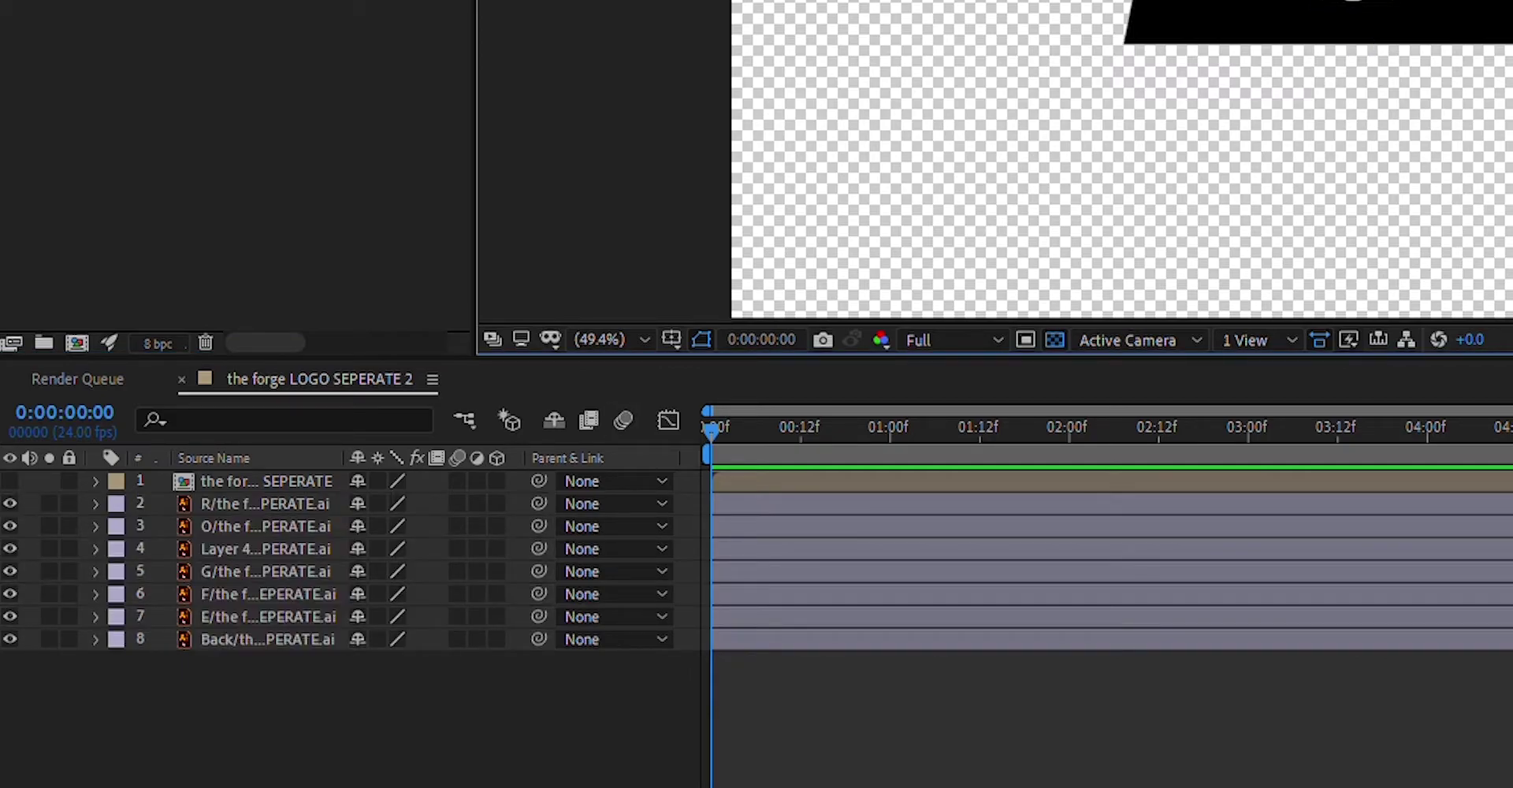
Align the full-logo reference composition with the separate artwork and move it, hidden, to the bottom of the layer stack.
click(9, 480)
click(266, 481)
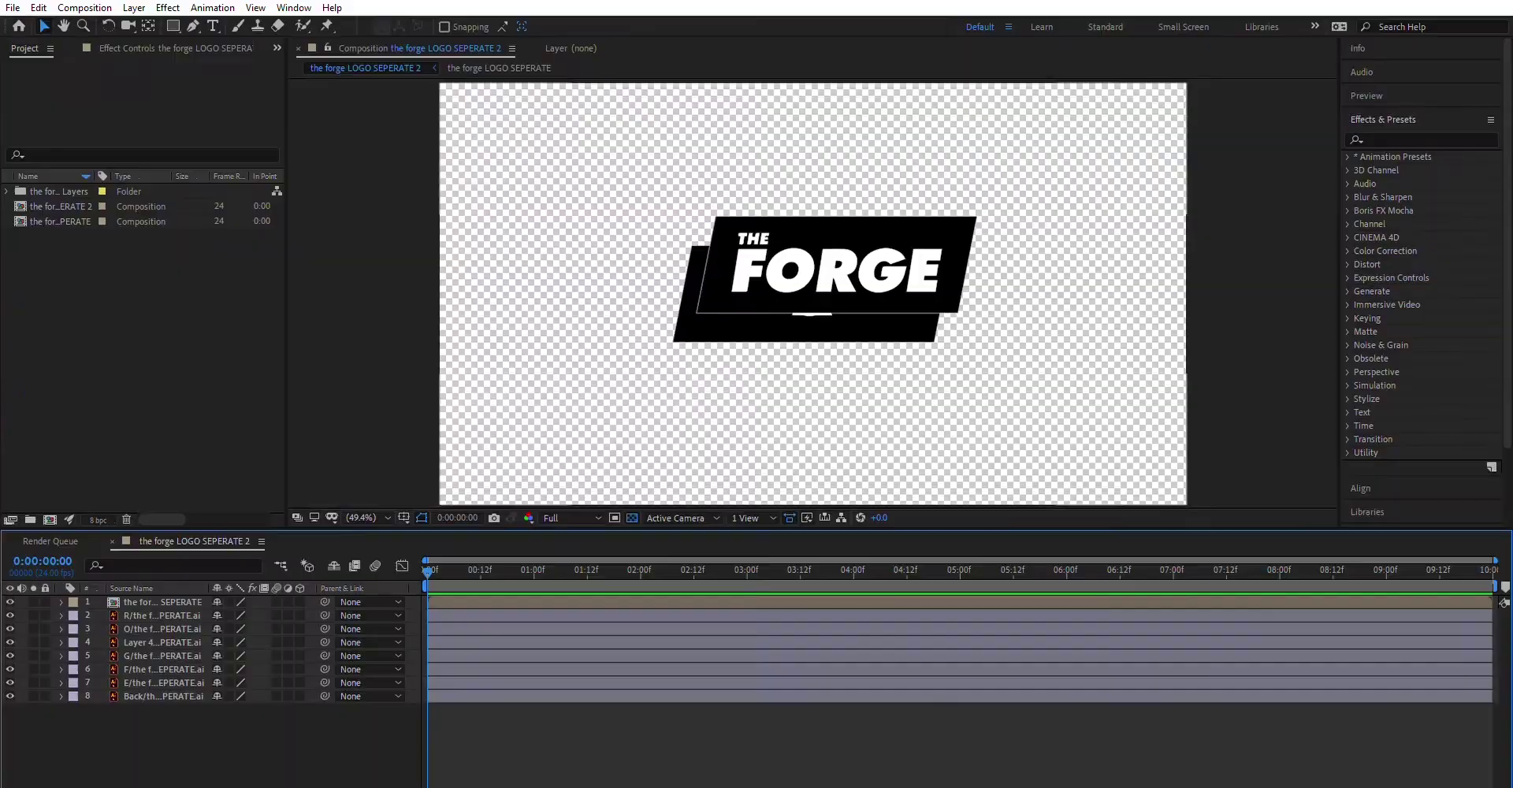
drag(839, 265, 814, 292)
click(253, 741)
drag(162, 602, 162, 690)
click(814, 296)
click(793, 296)
click(813, 296)
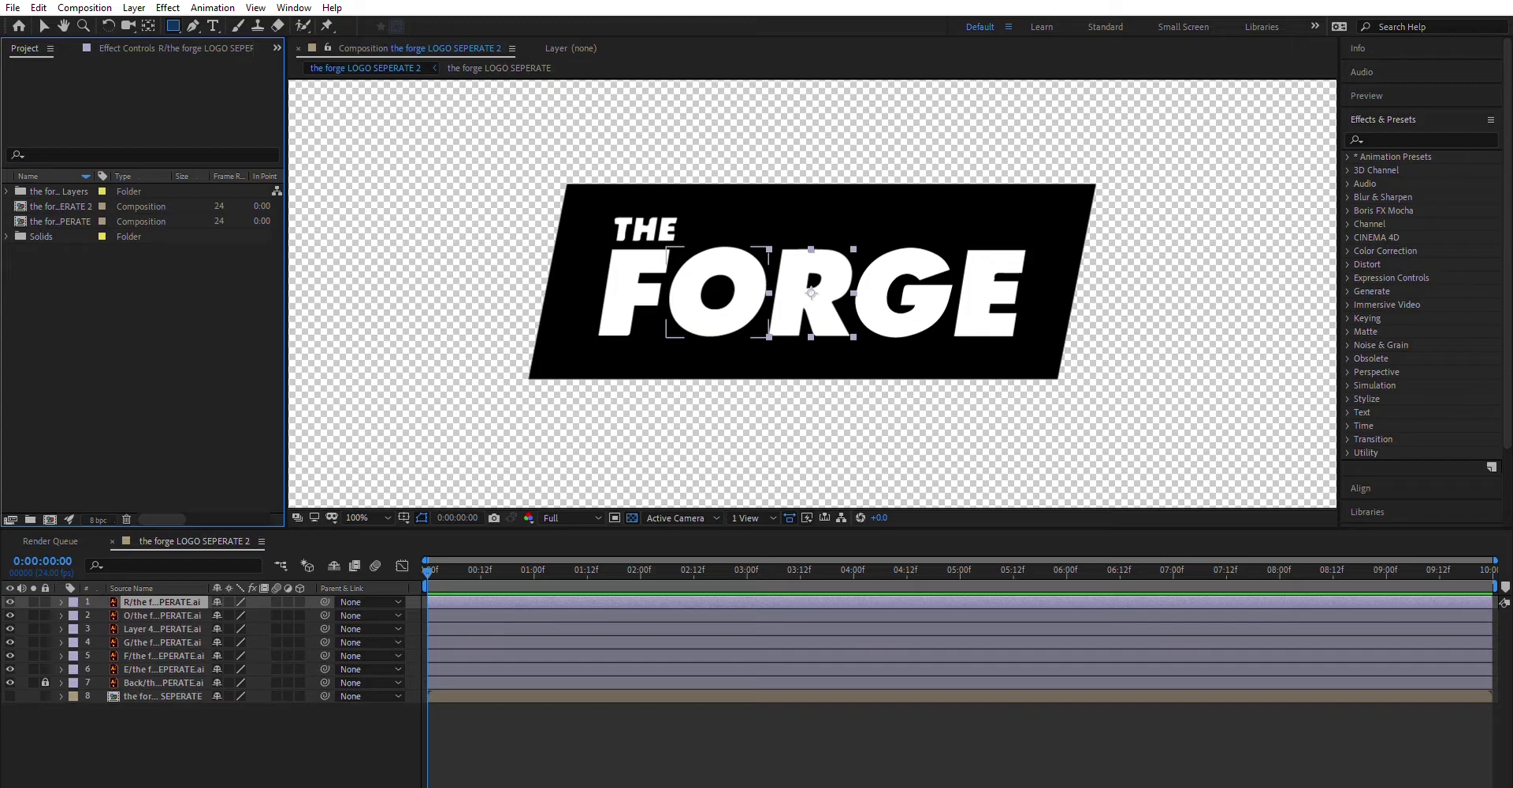
Step through the R, O, Layer 4, G, F and E layers to check which artwork each one holds.
key(ctrl+Down)
key(ctrl+Down)
key(ctrl+Down)
key(ctrl+Down)
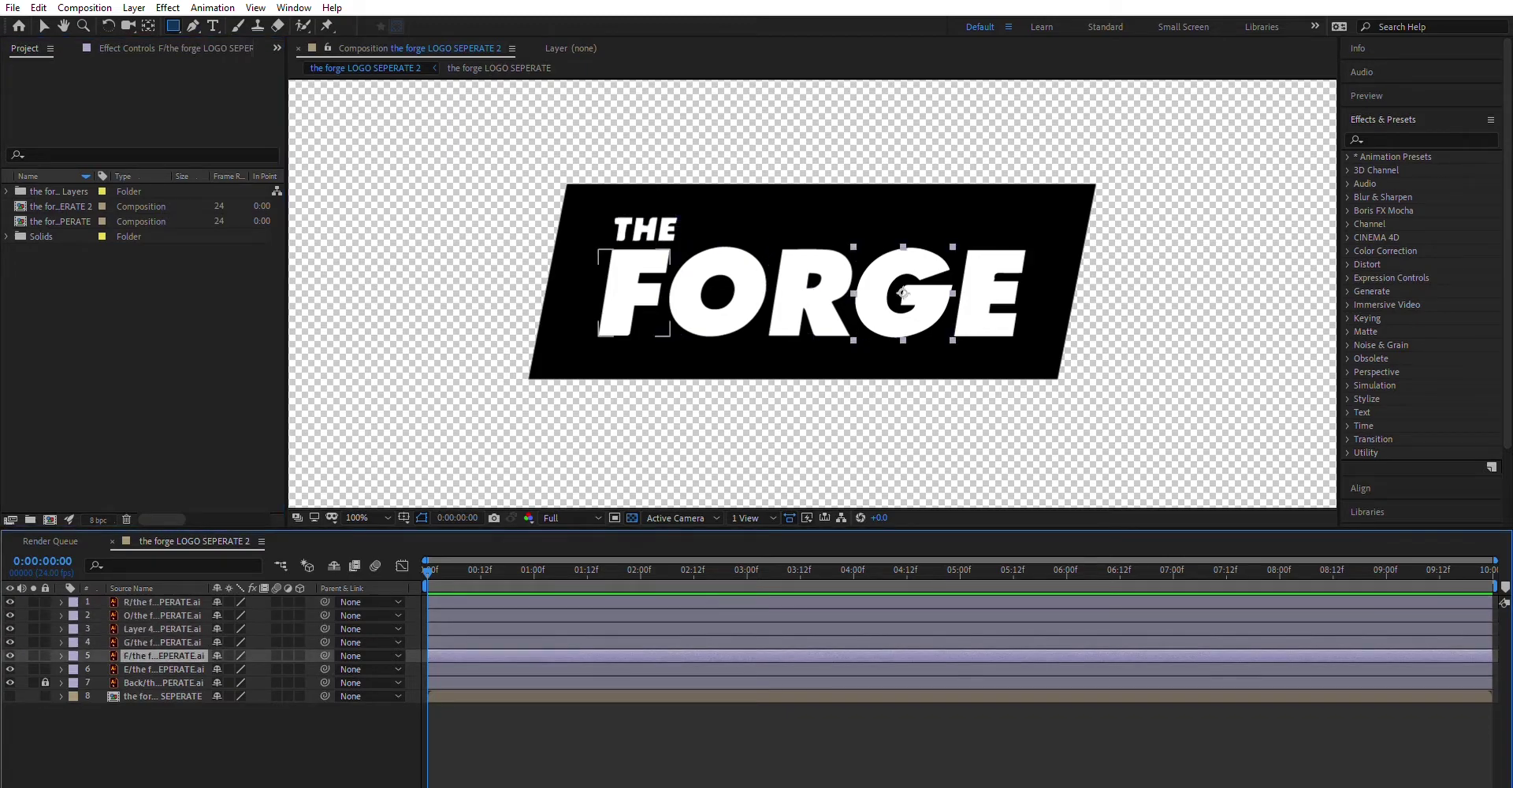
key(ctrl+Down)
key(ctrl+shift+a)
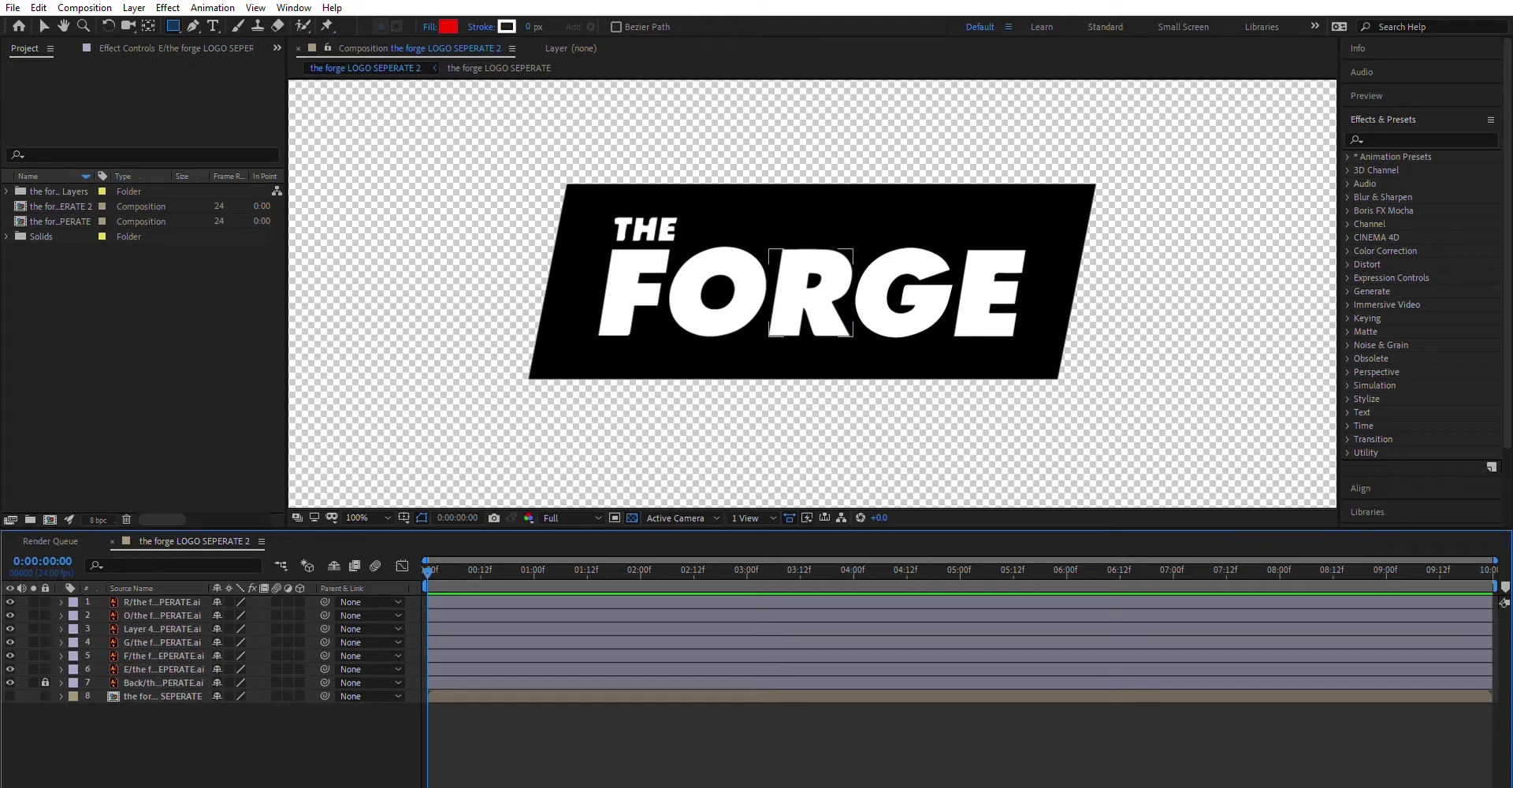
Select the word THE (Layer 4) and reveal its transform properties.
click(646, 230)
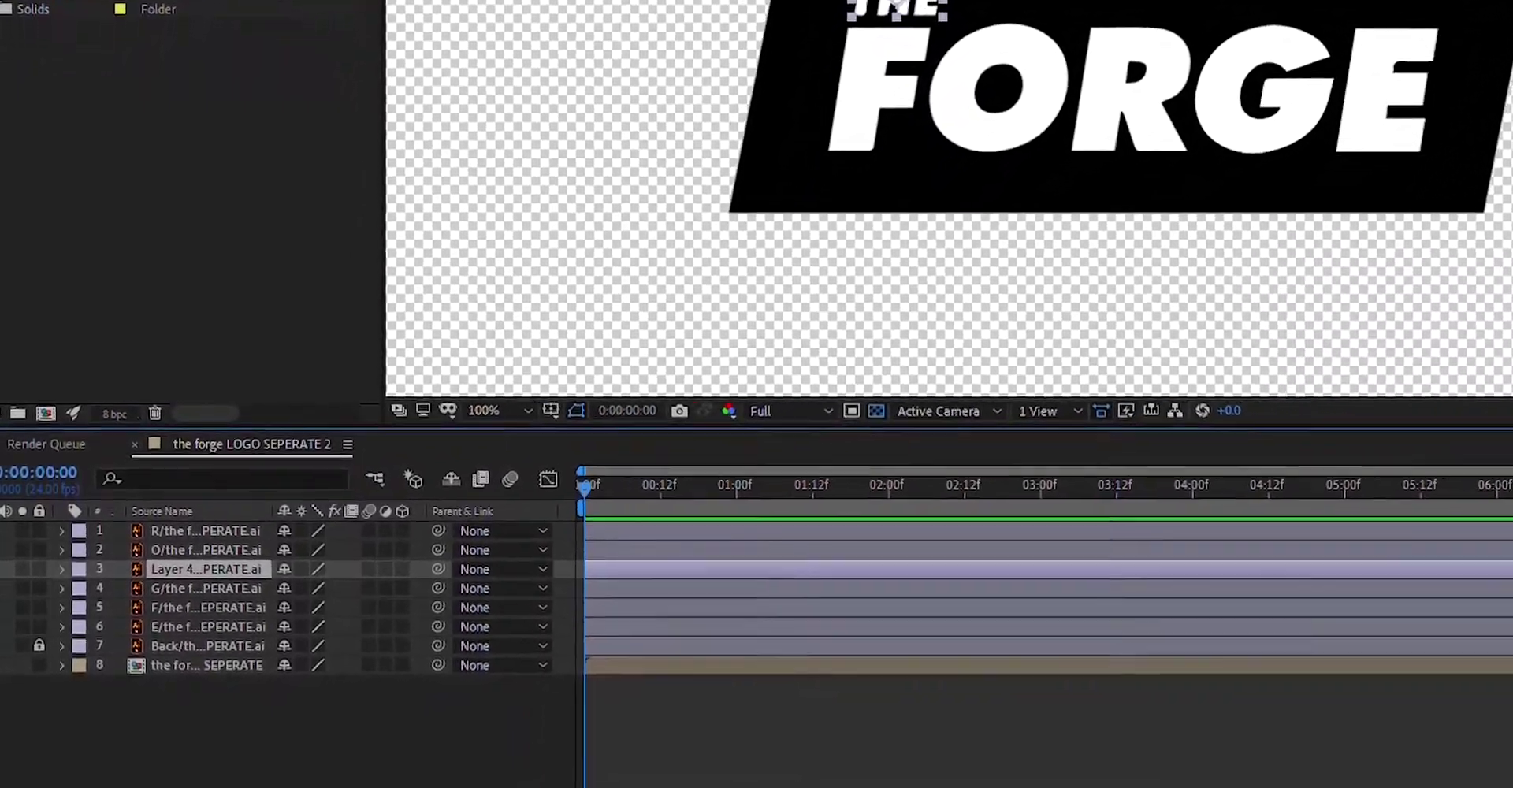
click(62, 622)
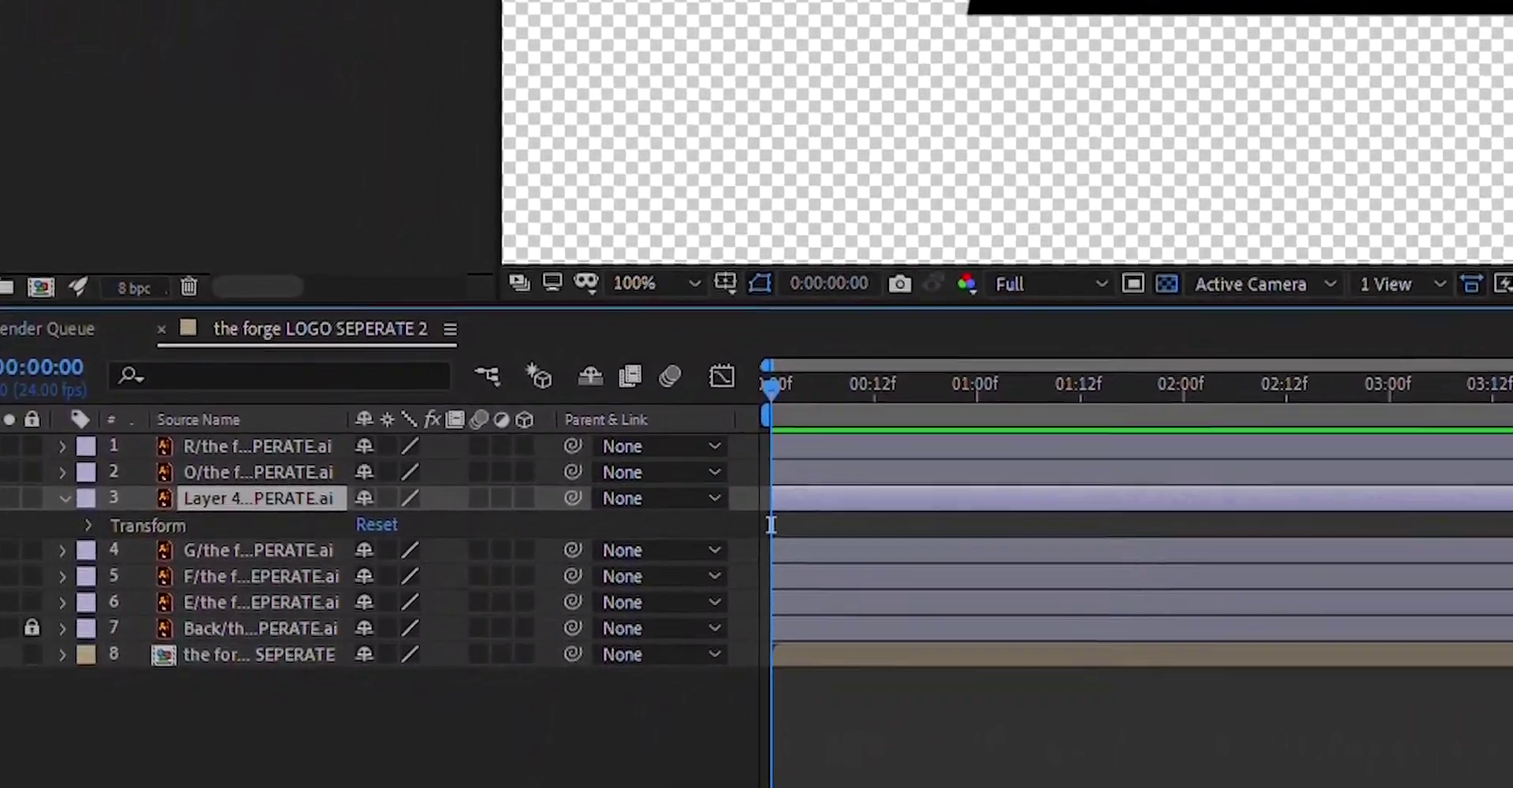
click(83, 573)
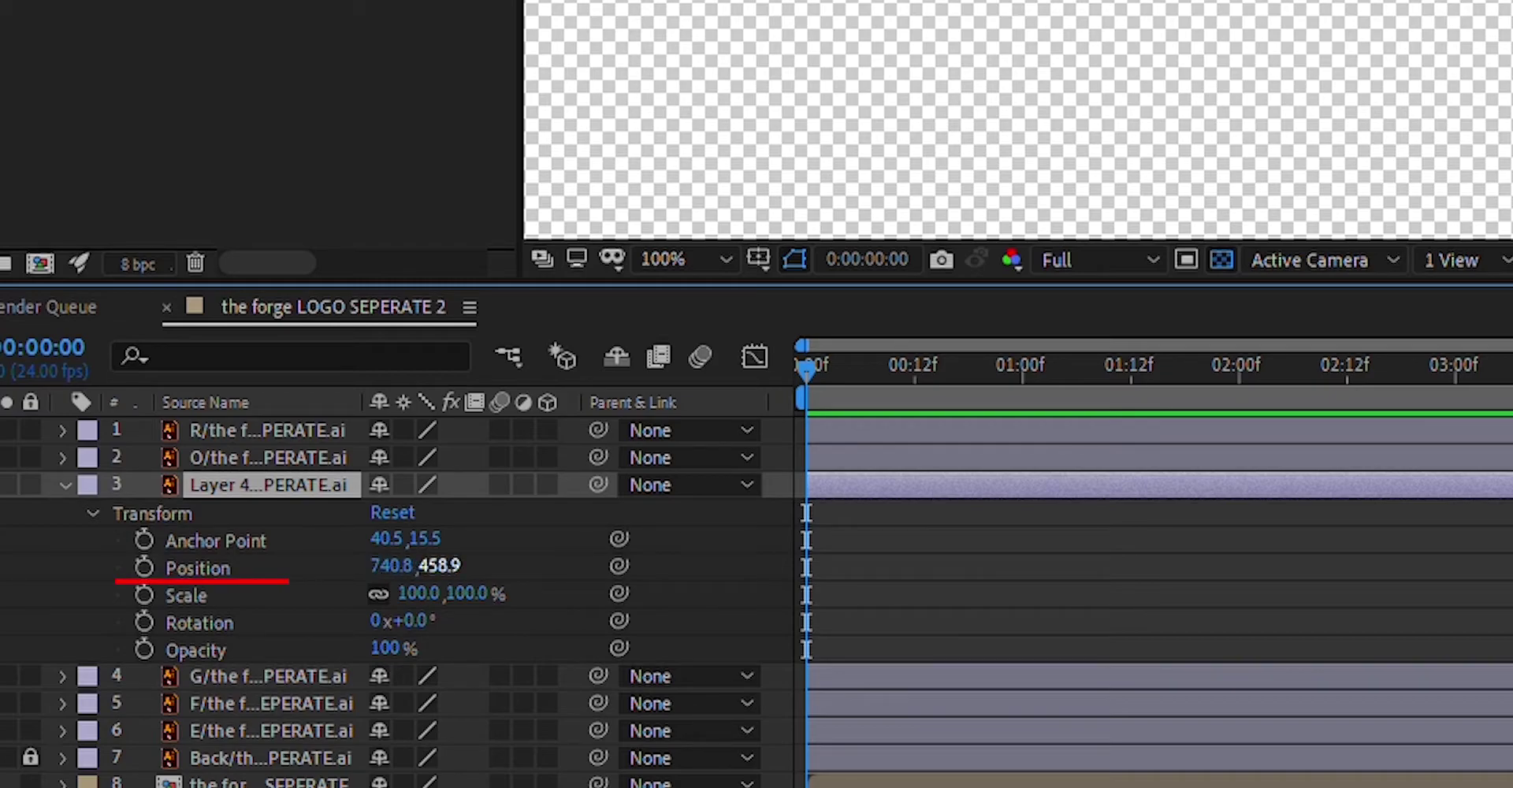
Set the position of the THE layer to 740, 460.
click(391, 566)
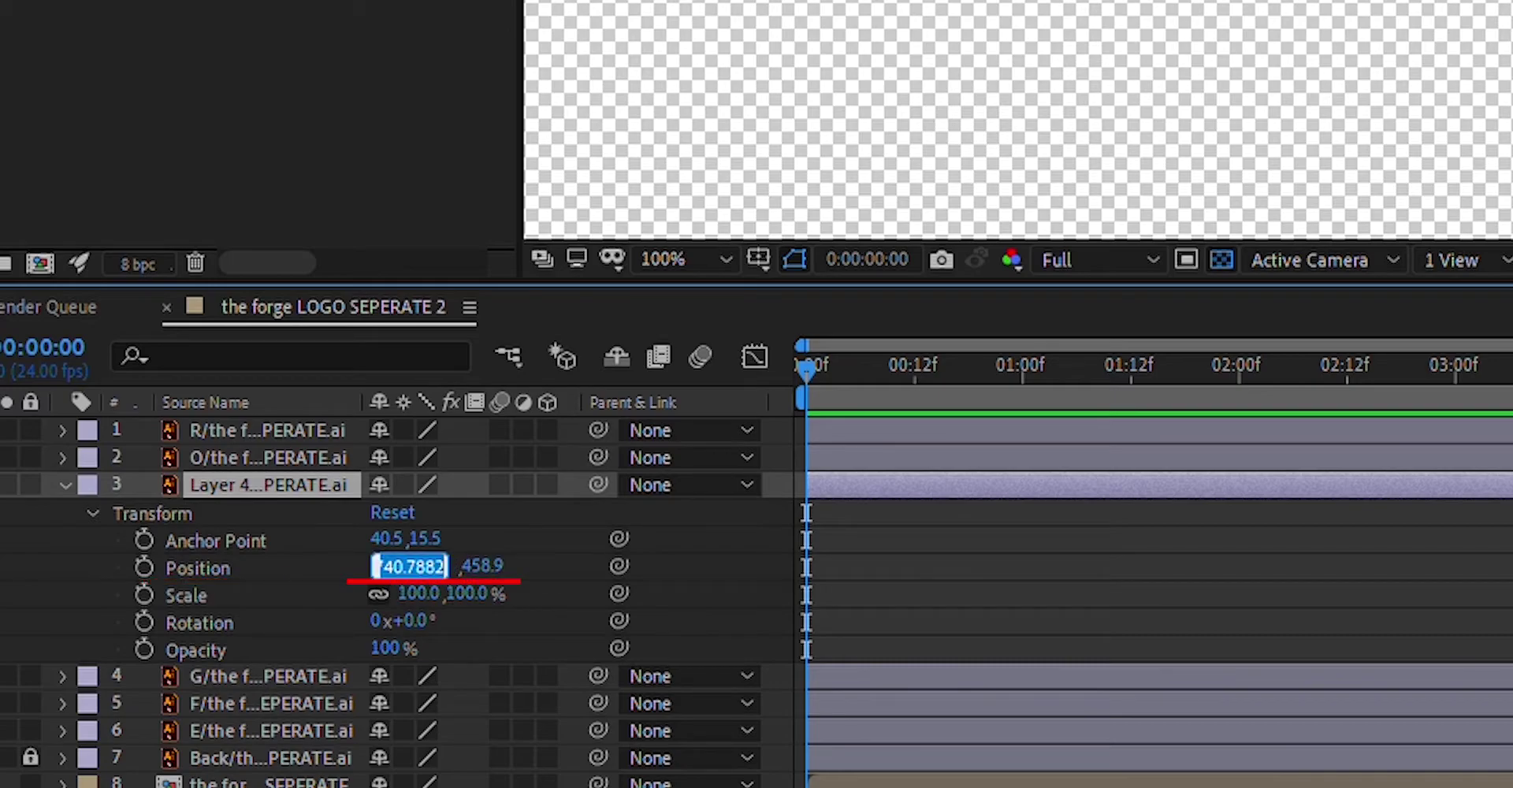
key(Return)
click(461, 566)
key(Return)
click(391, 566)
text(740)
key(Return)
click(426, 566)
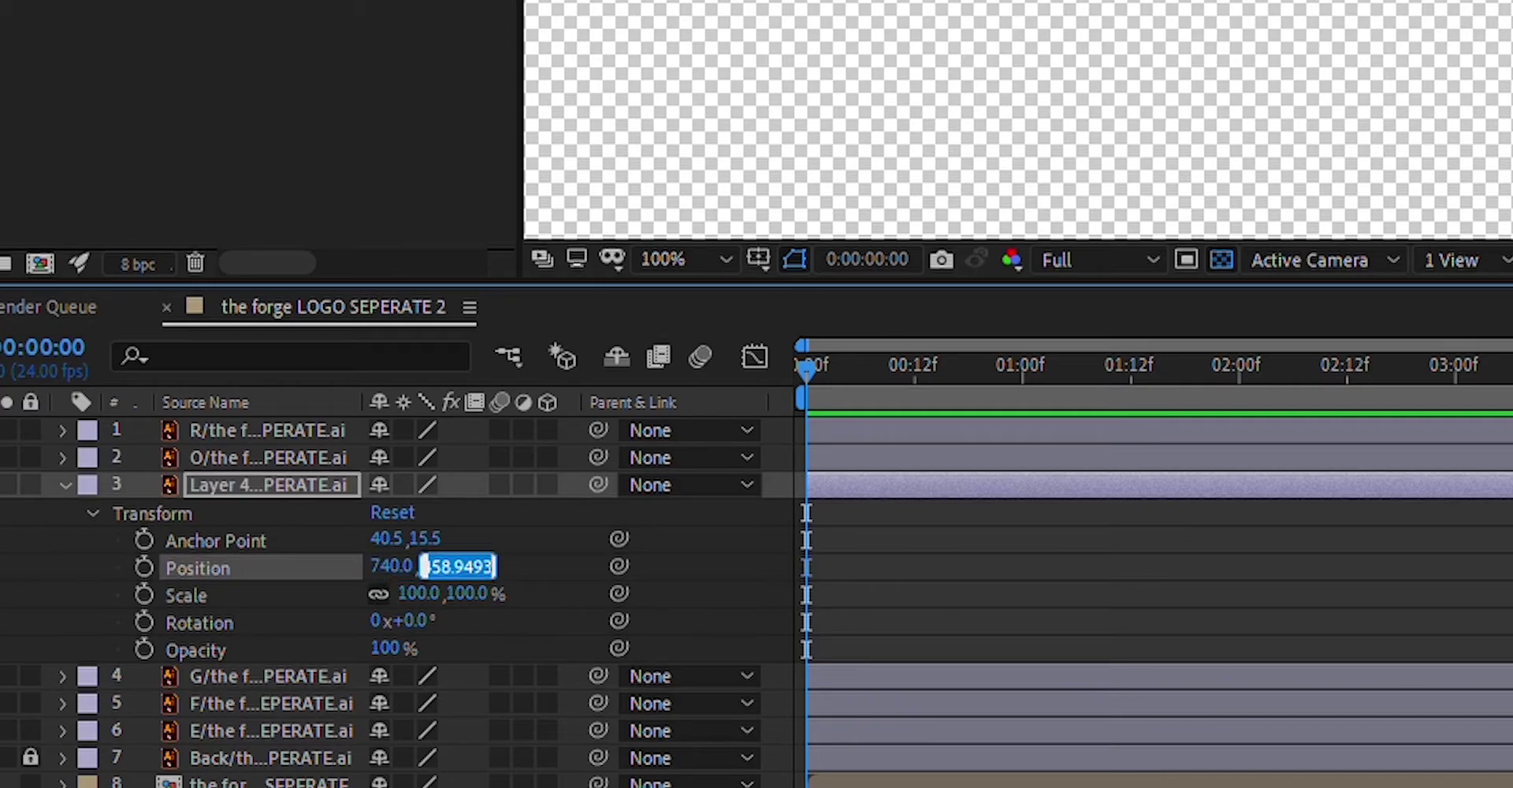
text(460)
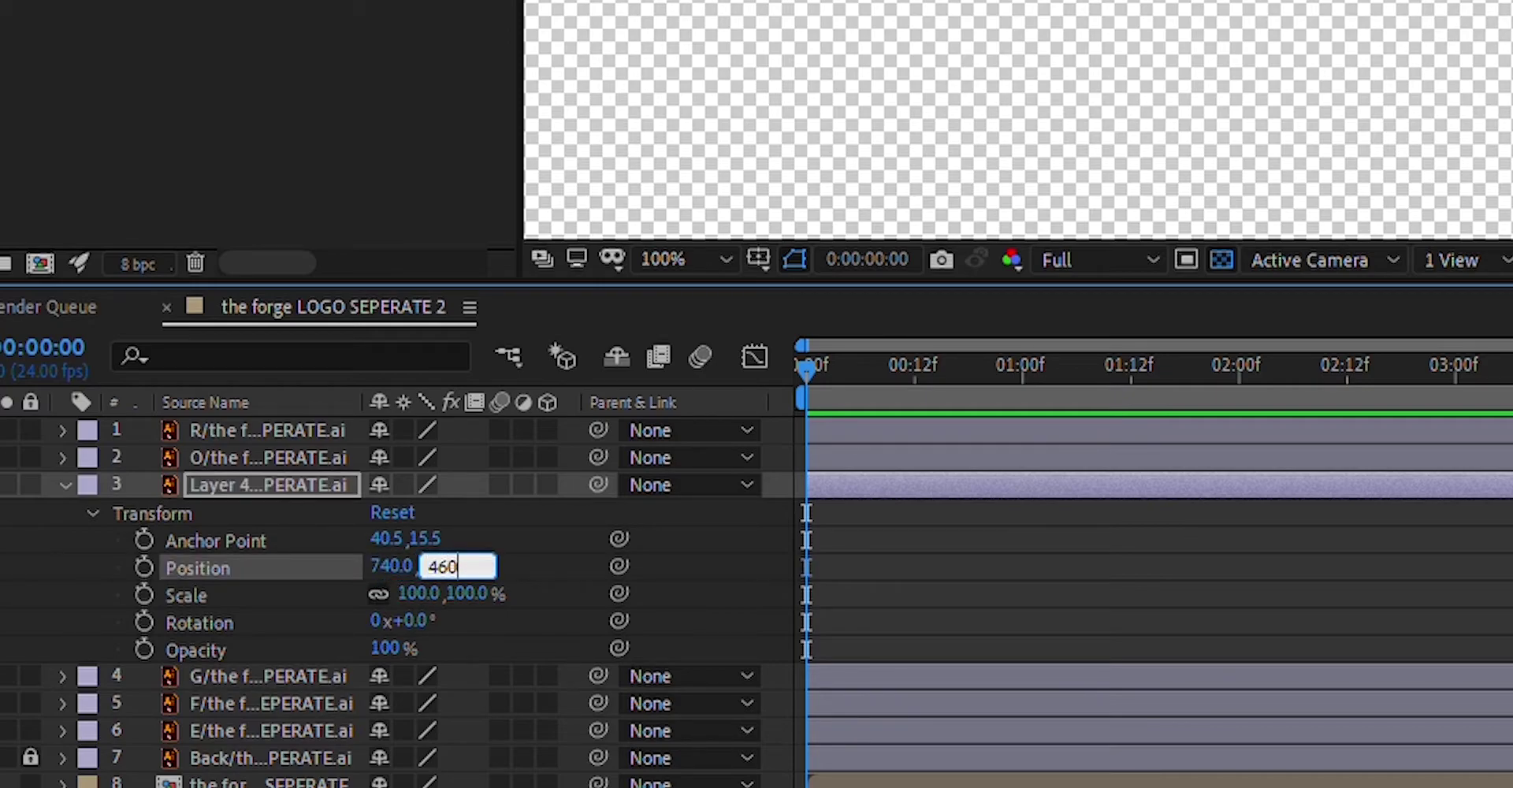
key(Return)
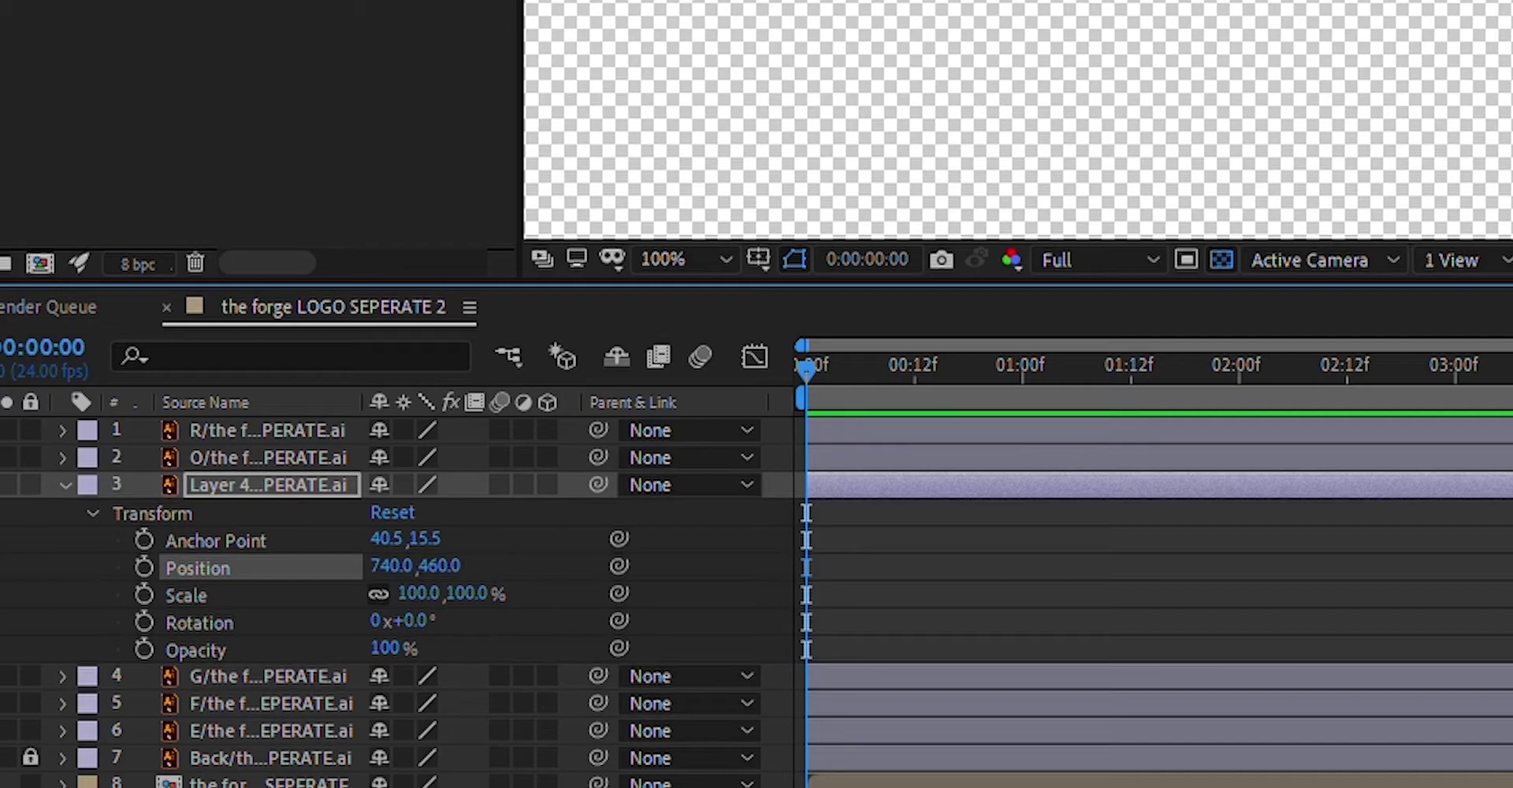
Add a position keyframe to the THE layer at 0:00:00:00 with the X value set to 29.
key(alt+shift+p)
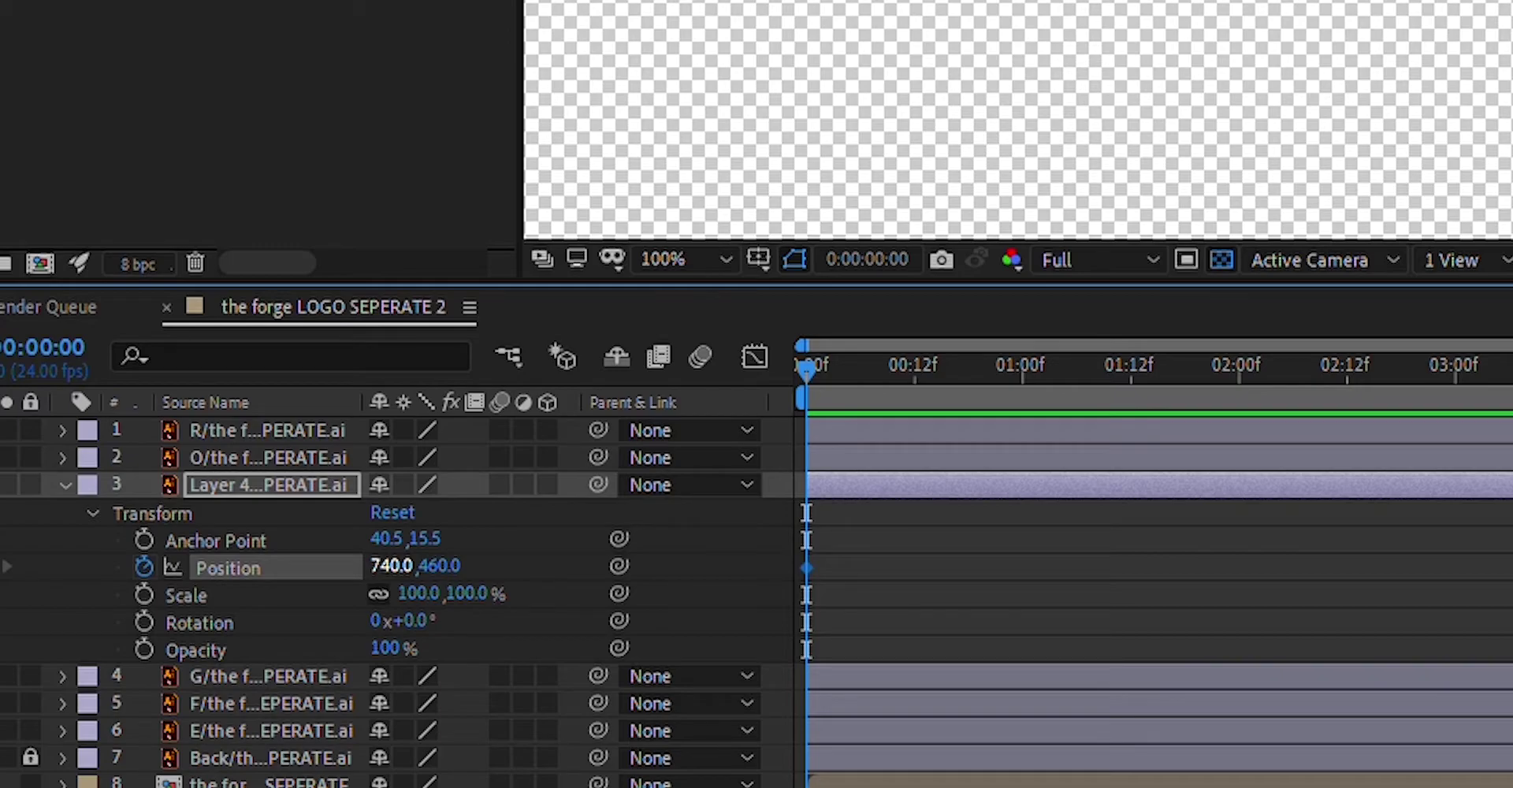
drag(392, 566, 4, 565)
text(29)
key(Return)
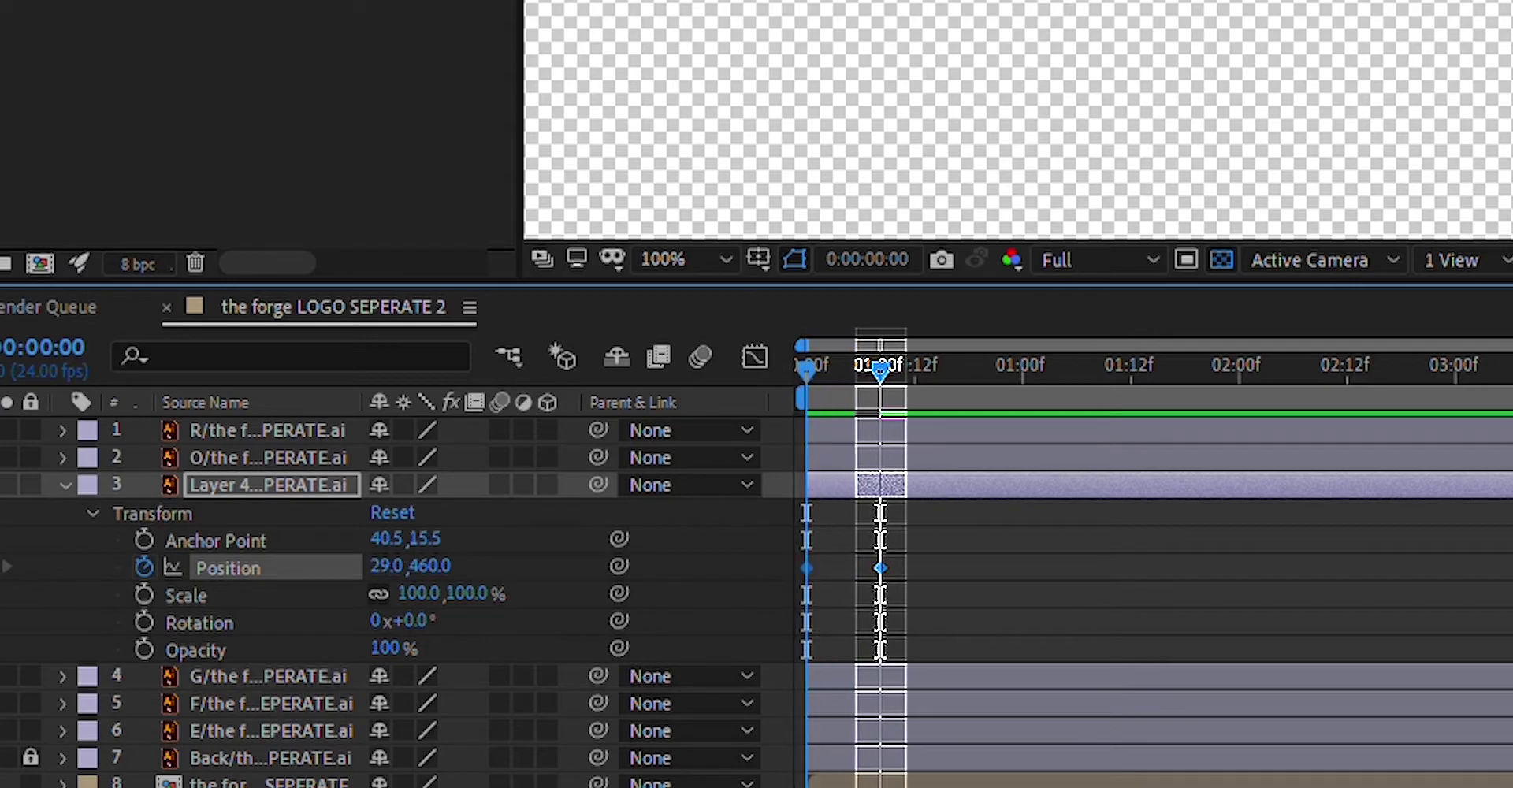
Set the THE layer's X position to 740 at 0:00:01:00 and apply Easy Ease to its position keyframes.
drag(937, 568, 1019, 567)
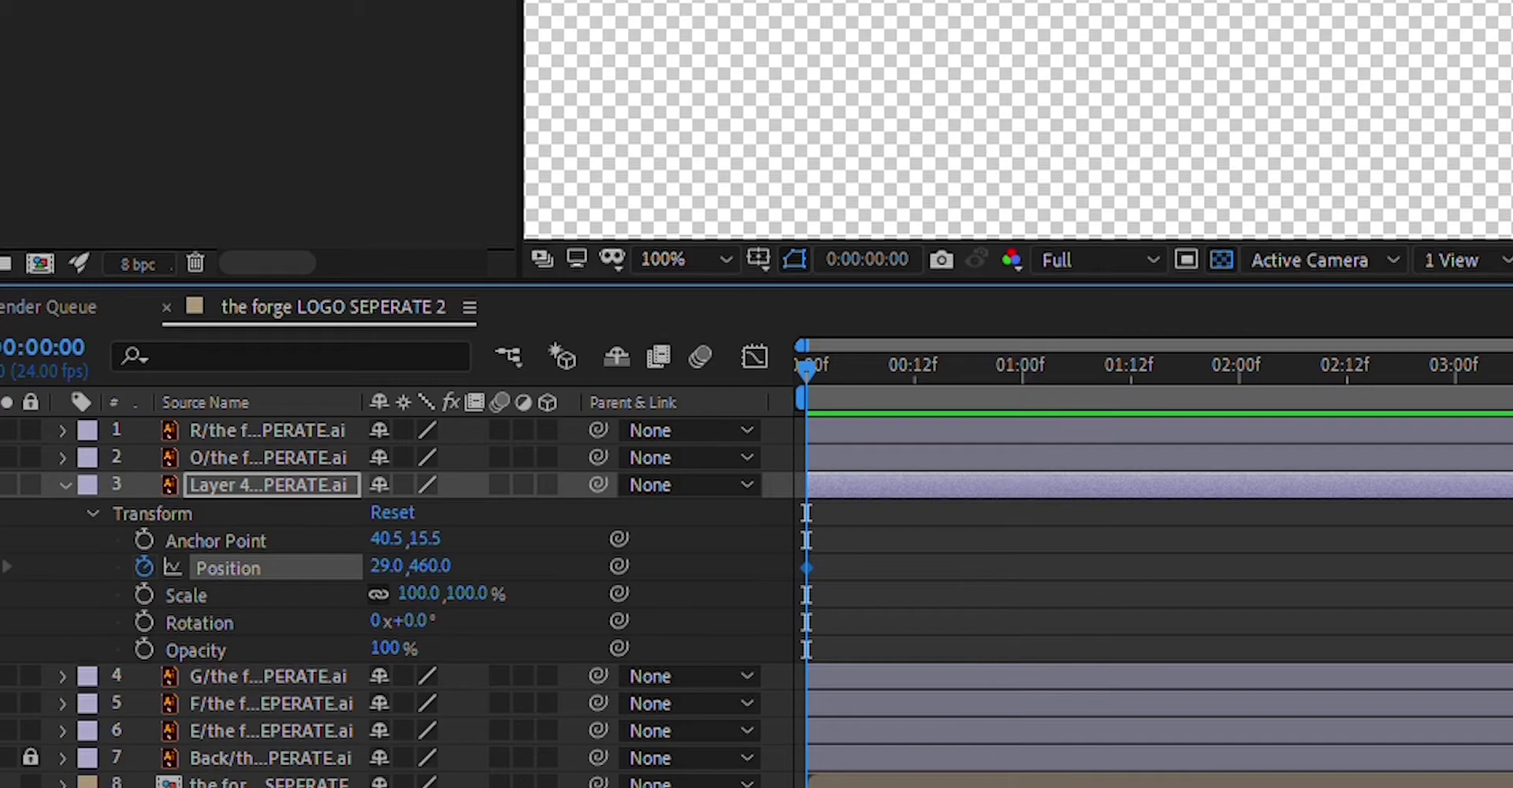
drag(806, 370, 1023, 371)
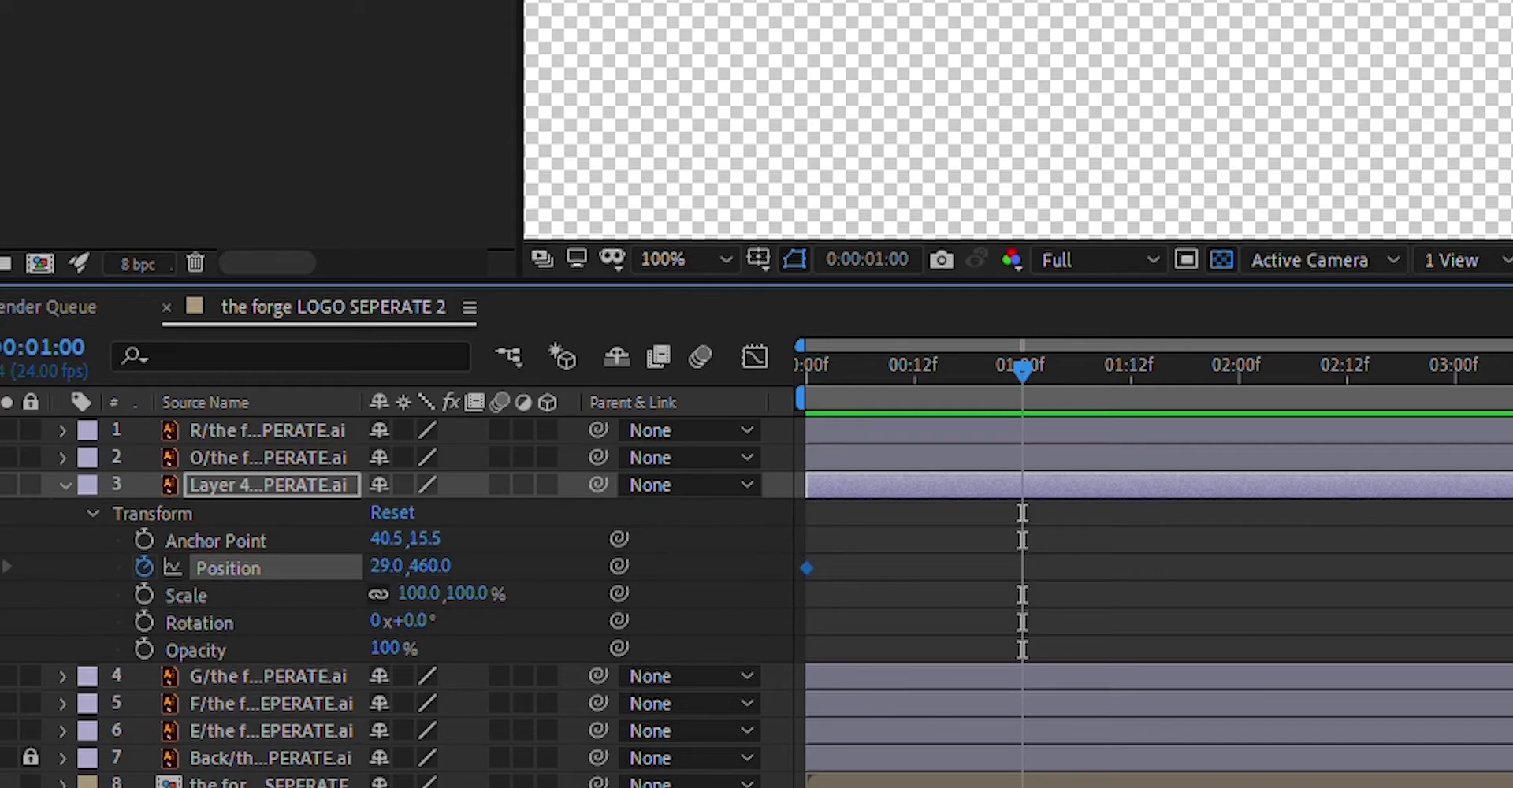
click(386, 566)
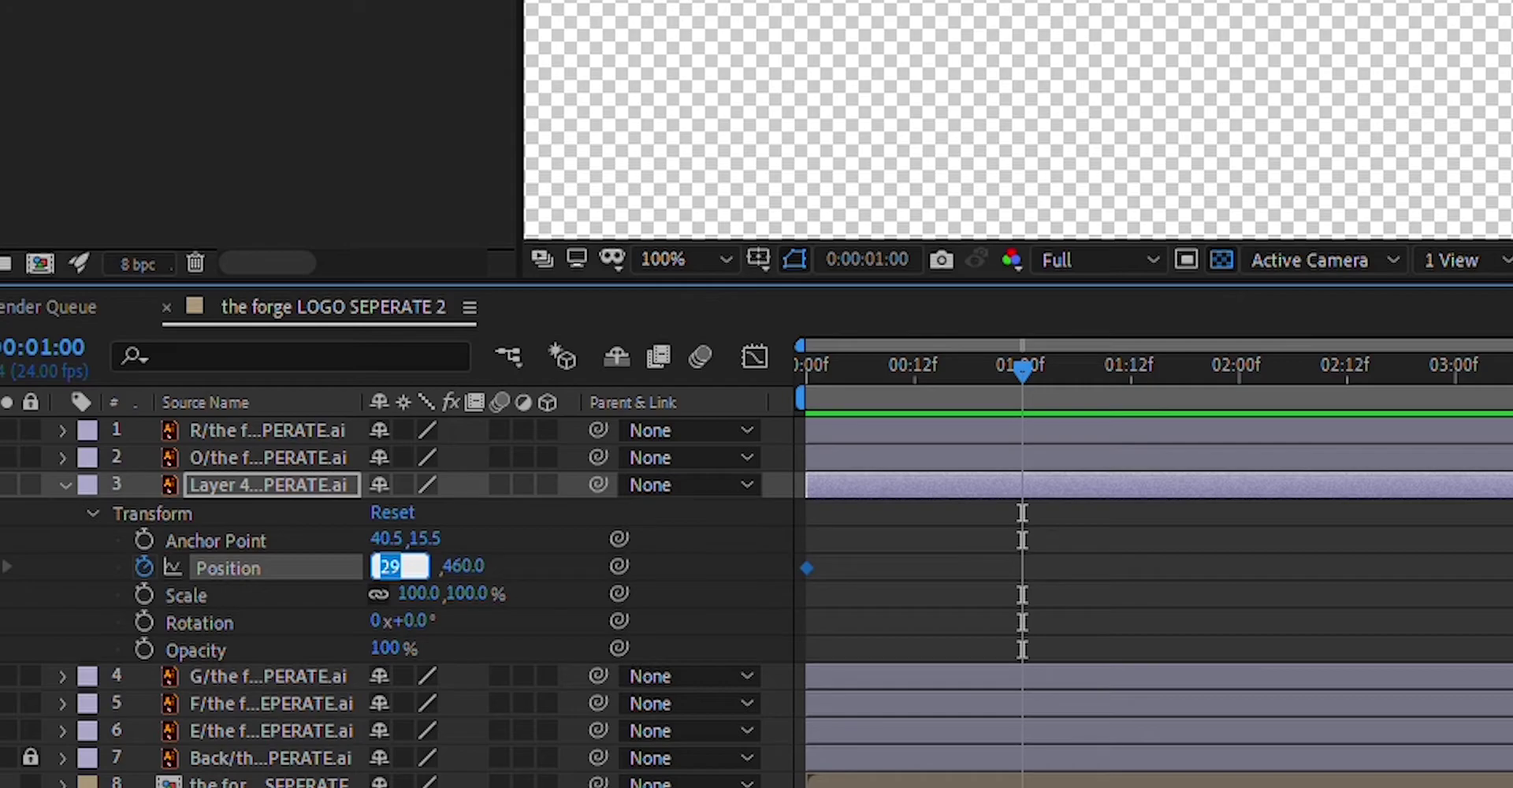
text(740)
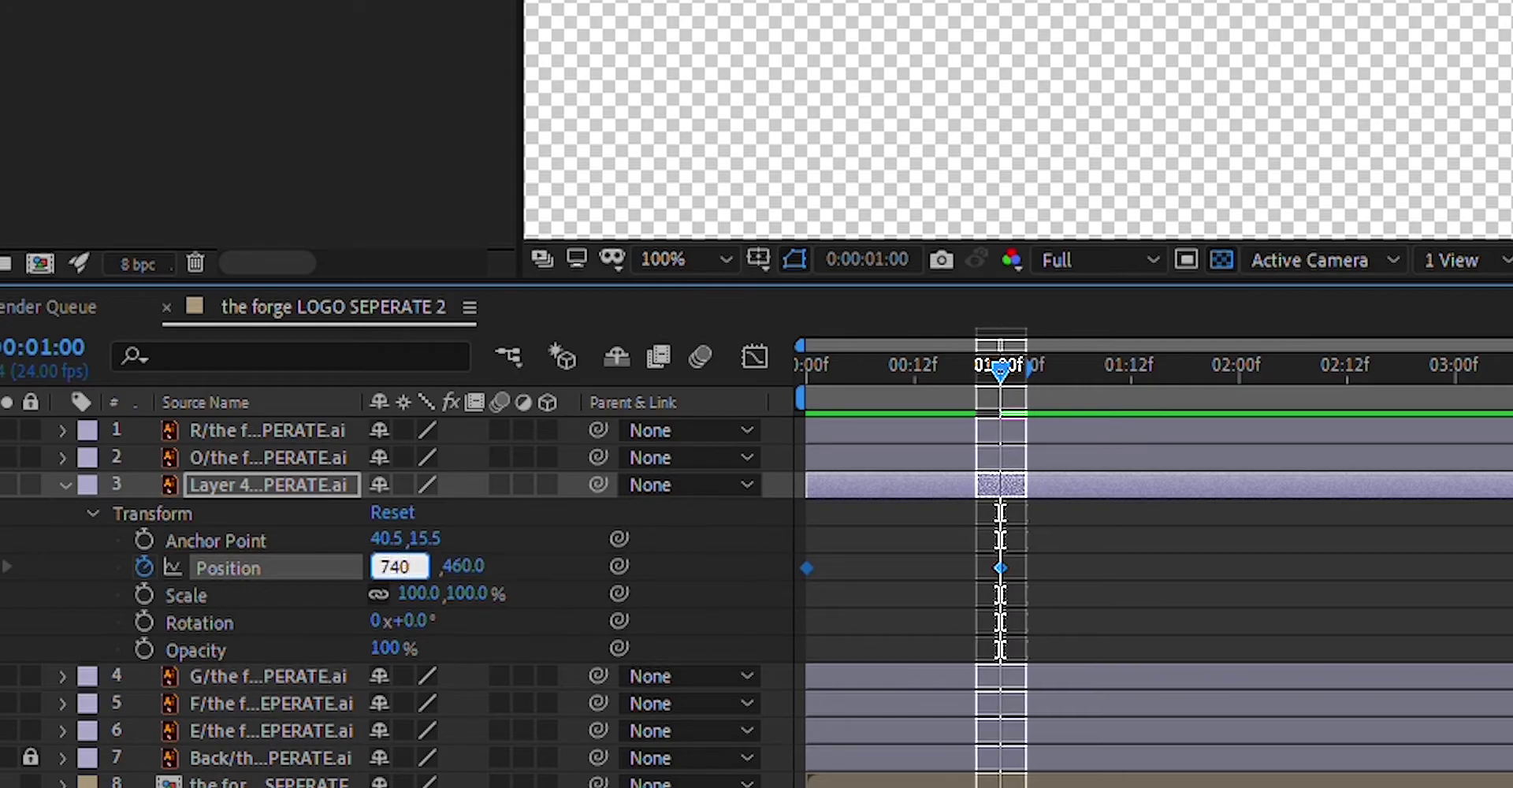
key(Return)
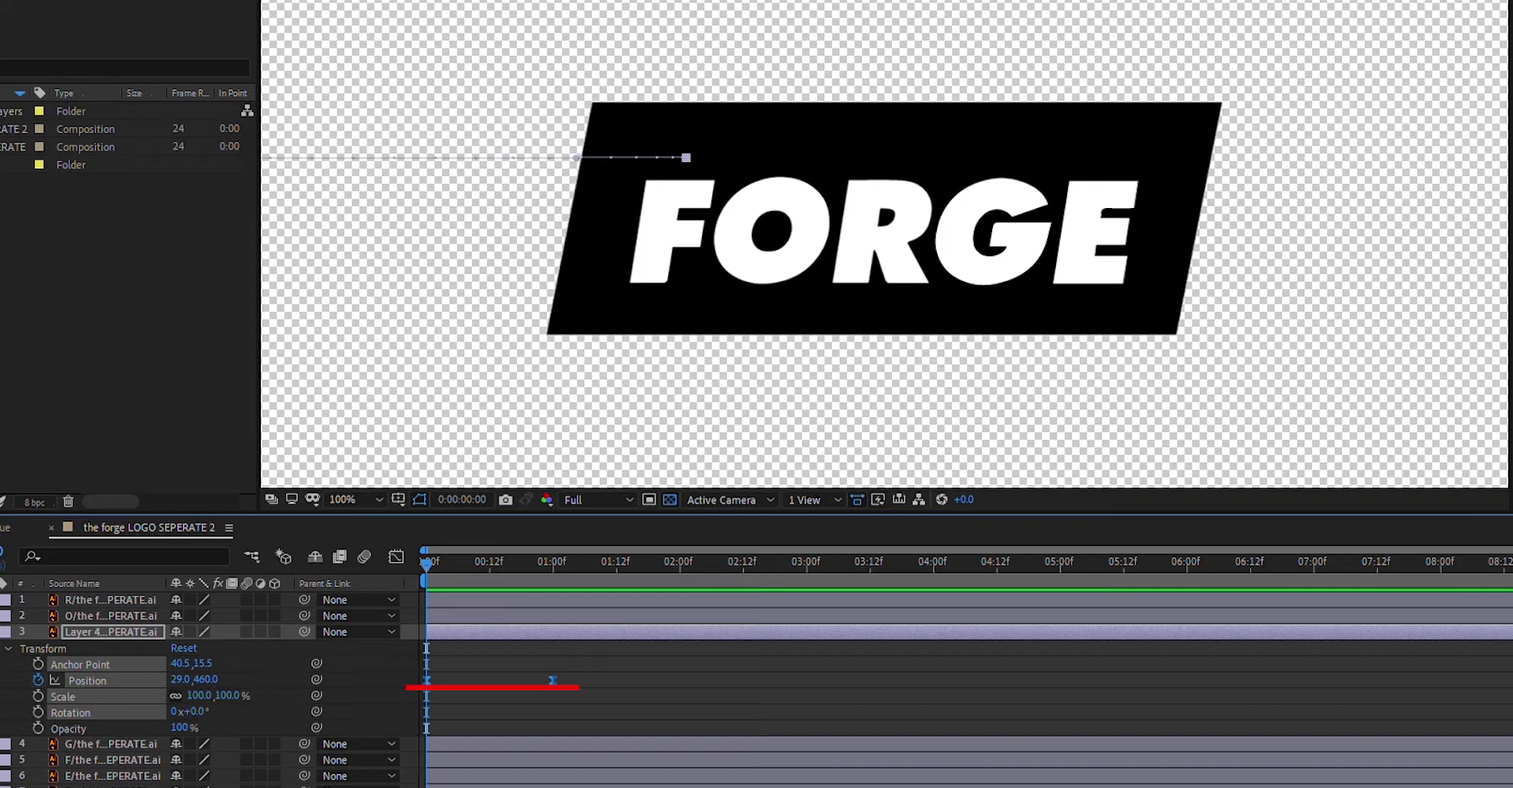
key(F9)
key(u)
Reveal the F layer's transform properties and set its position to 726, 539.
click(883, 232)
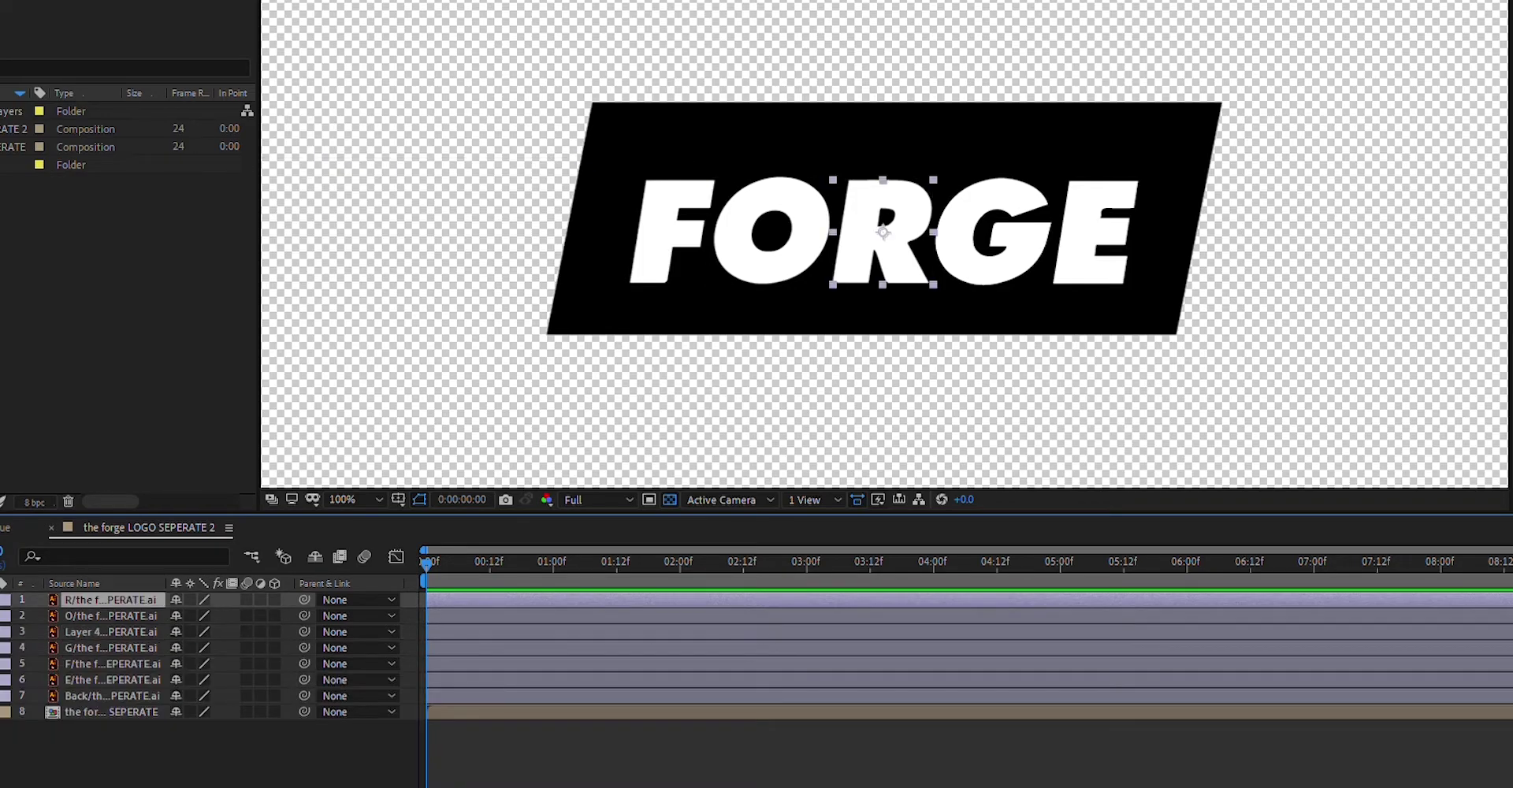
click(112, 664)
click(1, 664)
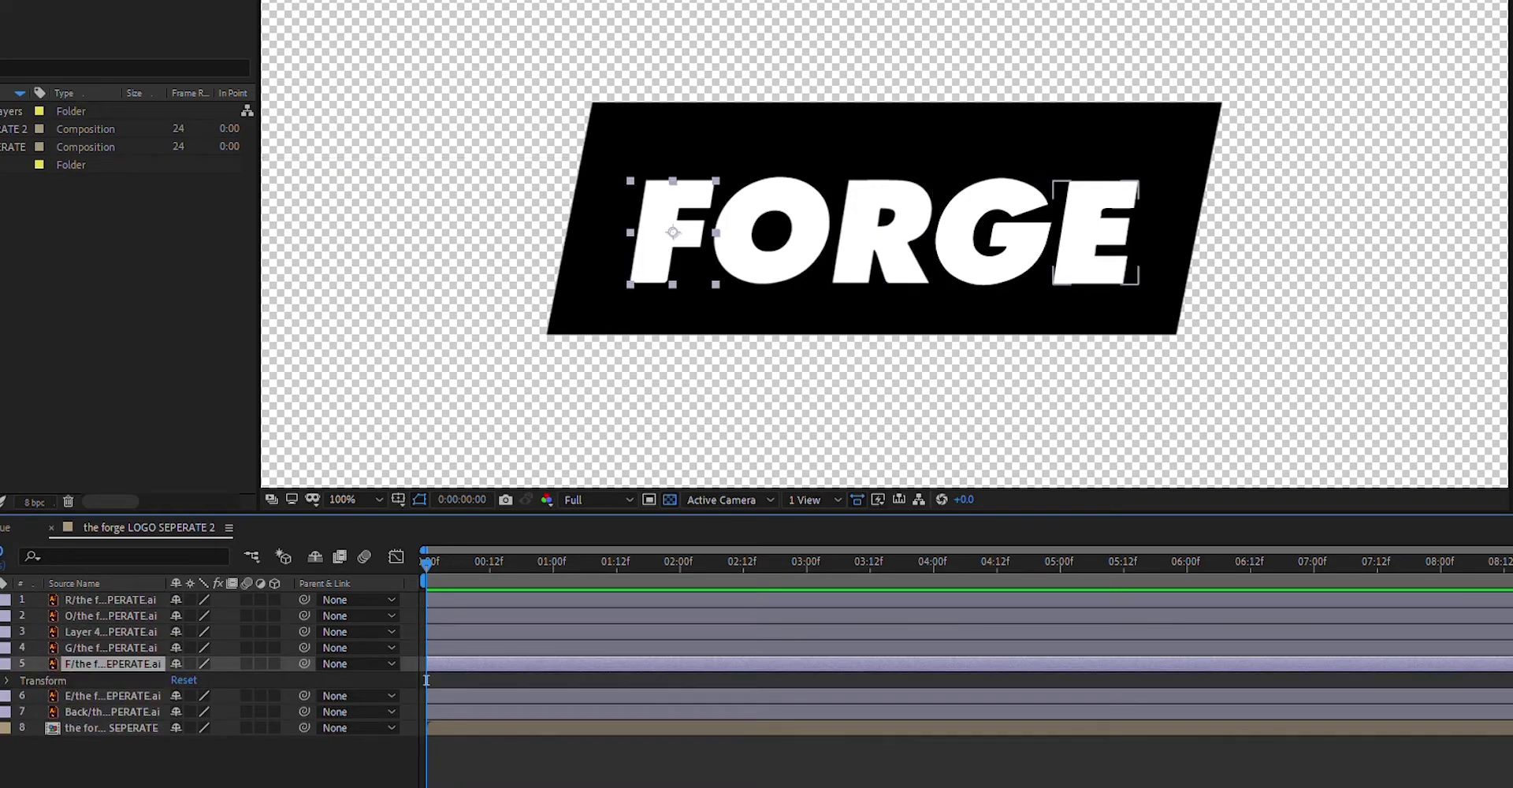
click(7, 680)
click(185, 711)
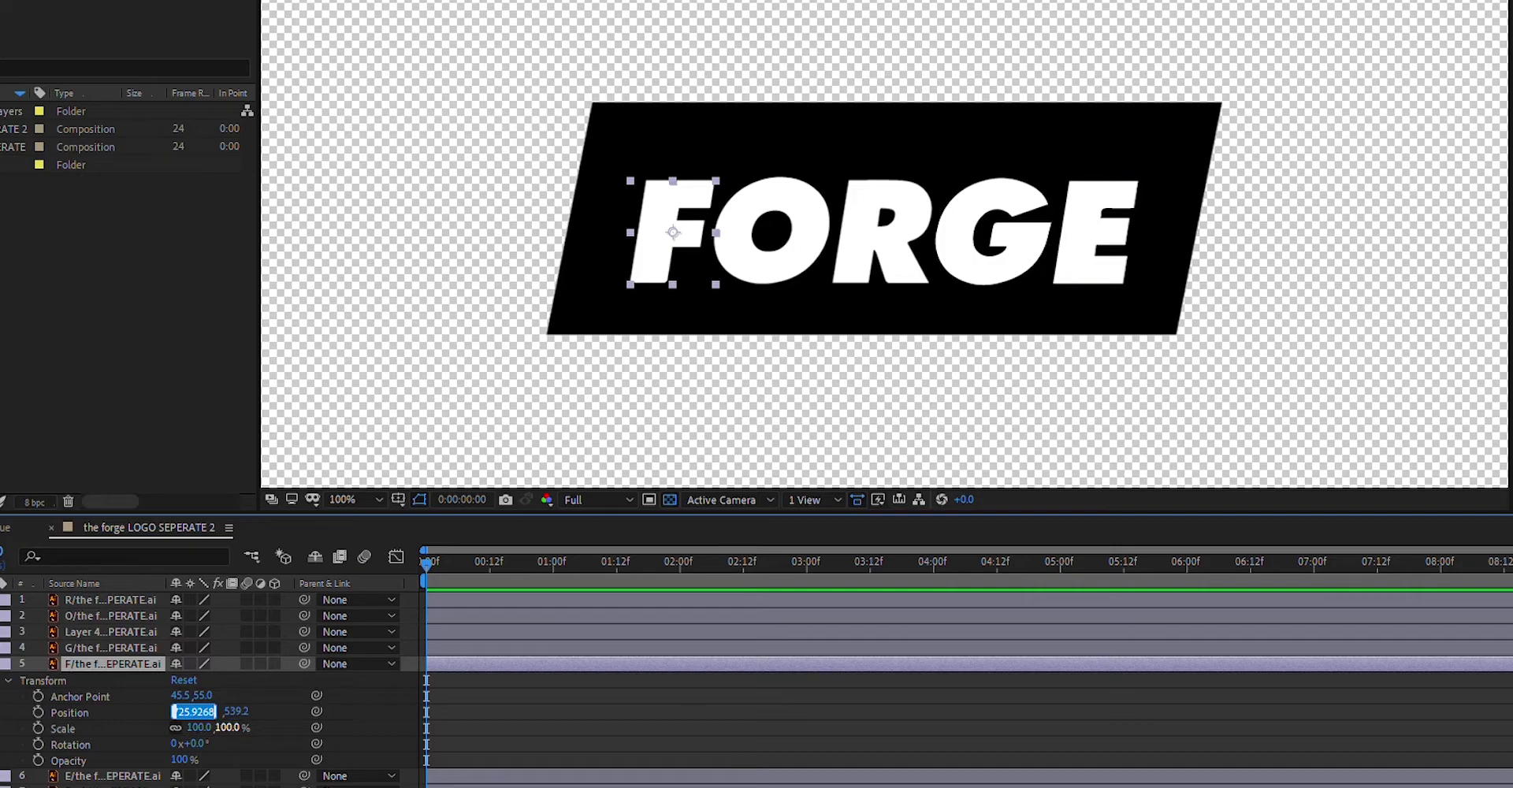
text(726)
key(Return)
click(224, 712)
text(539)
key(Return)
Animate the F layer's Y position from 880 at 0:00:00:00 to 539 at 0:00:01:12, easing both keyframes.
click(38, 712)
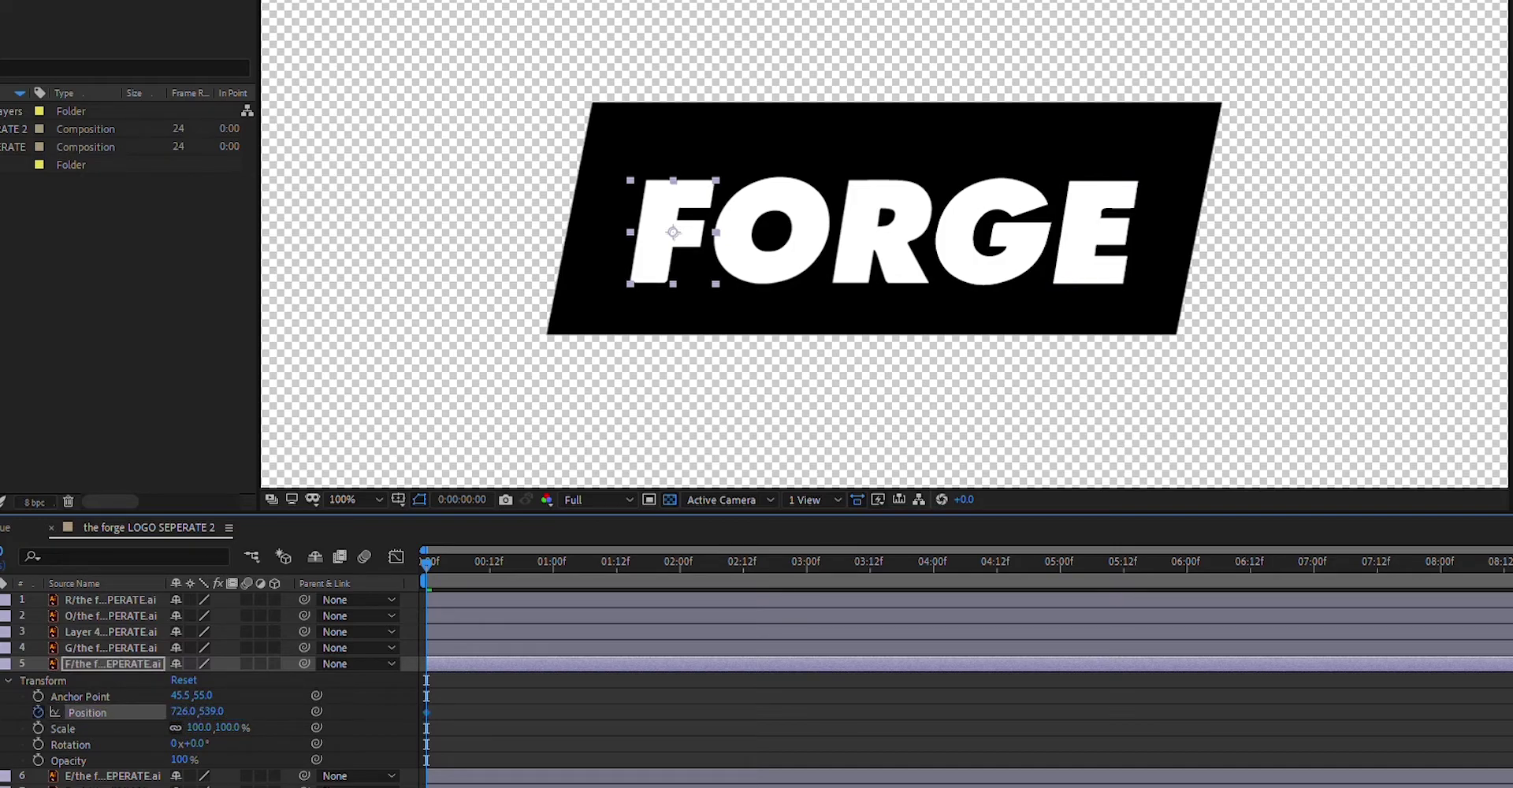
drag(211, 711, 480, 712)
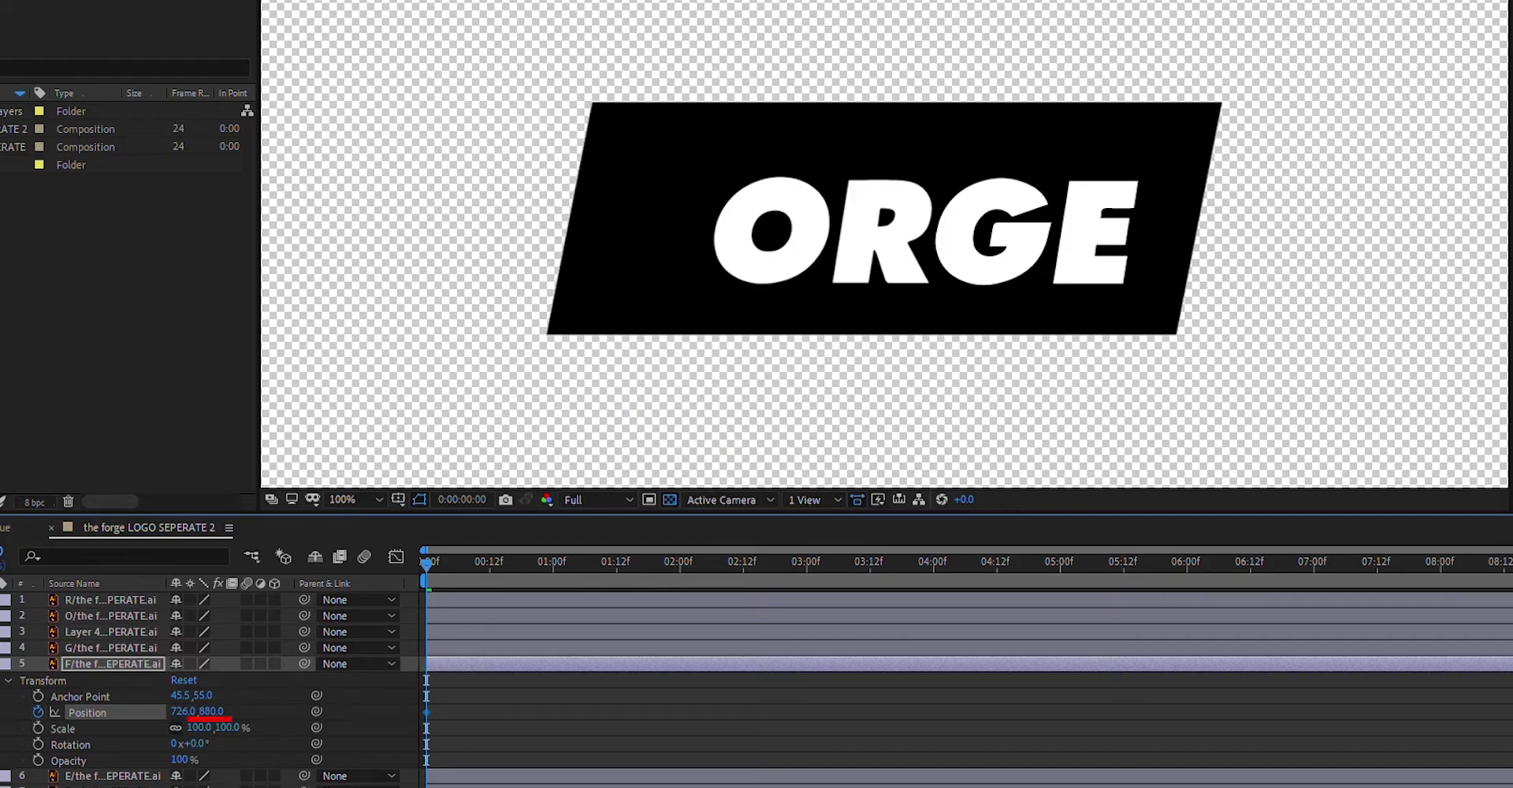
click(616, 562)
click(211, 711)
text(539)
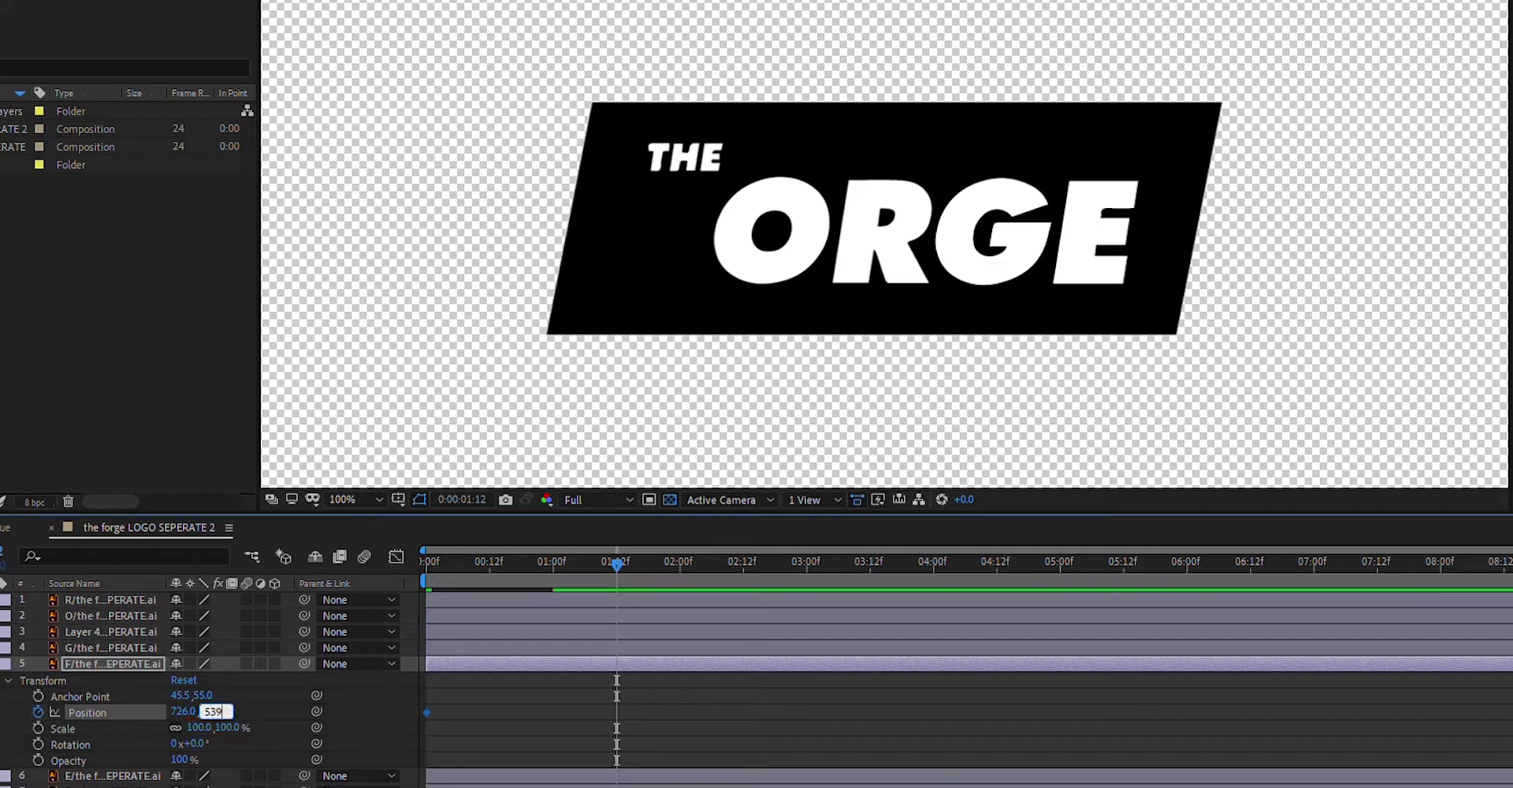
key(Return)
drag(664, 691, 444, 733)
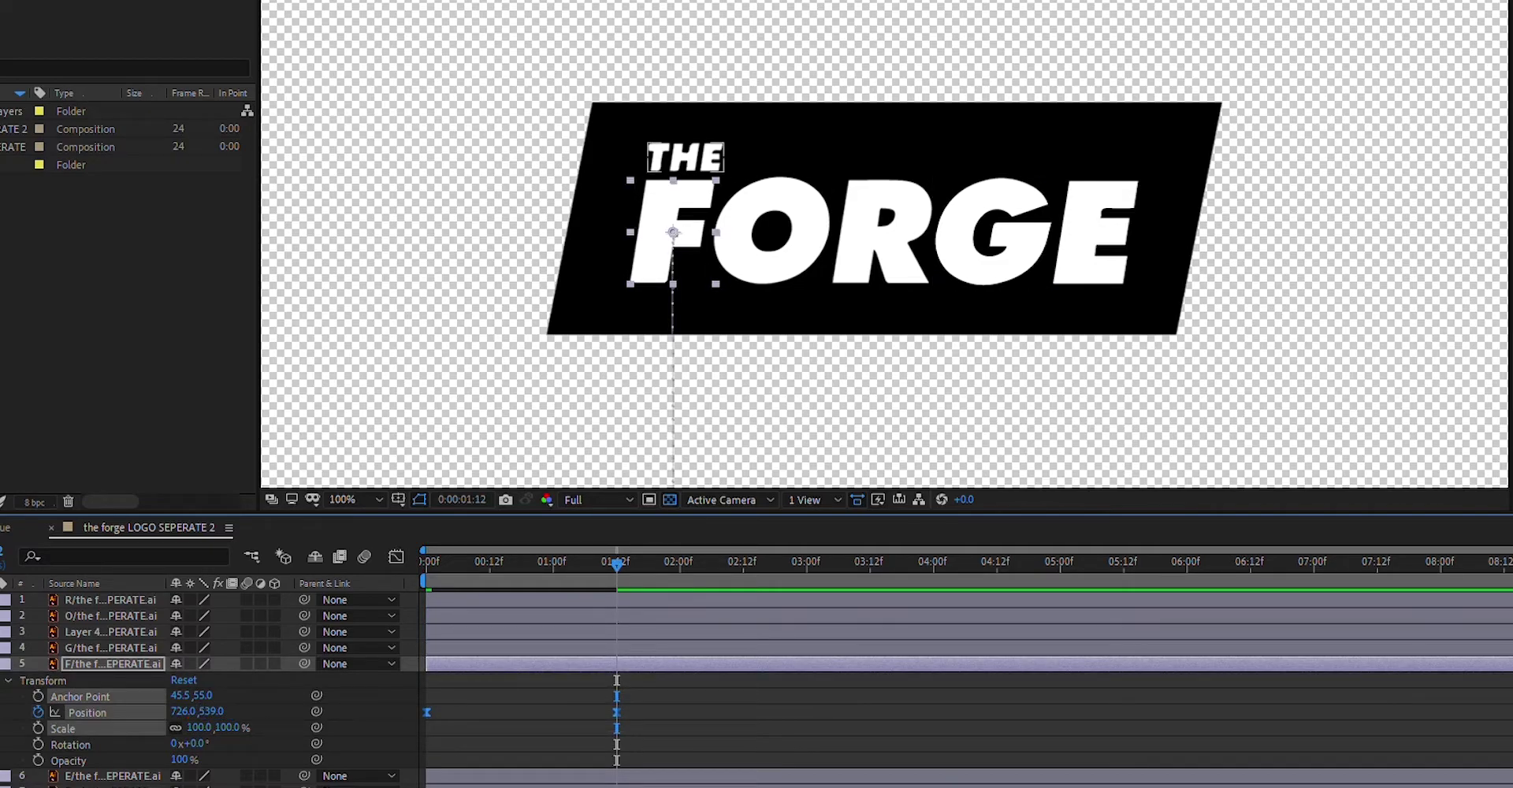
Preview the animation and delay the F layer's first position keyframe to 0:00:01:00.
key(space)
key(space)
drag(426, 712, 553, 713)
key(ctrl+z)
click(475, 727)
click(563, 563)
key(space)
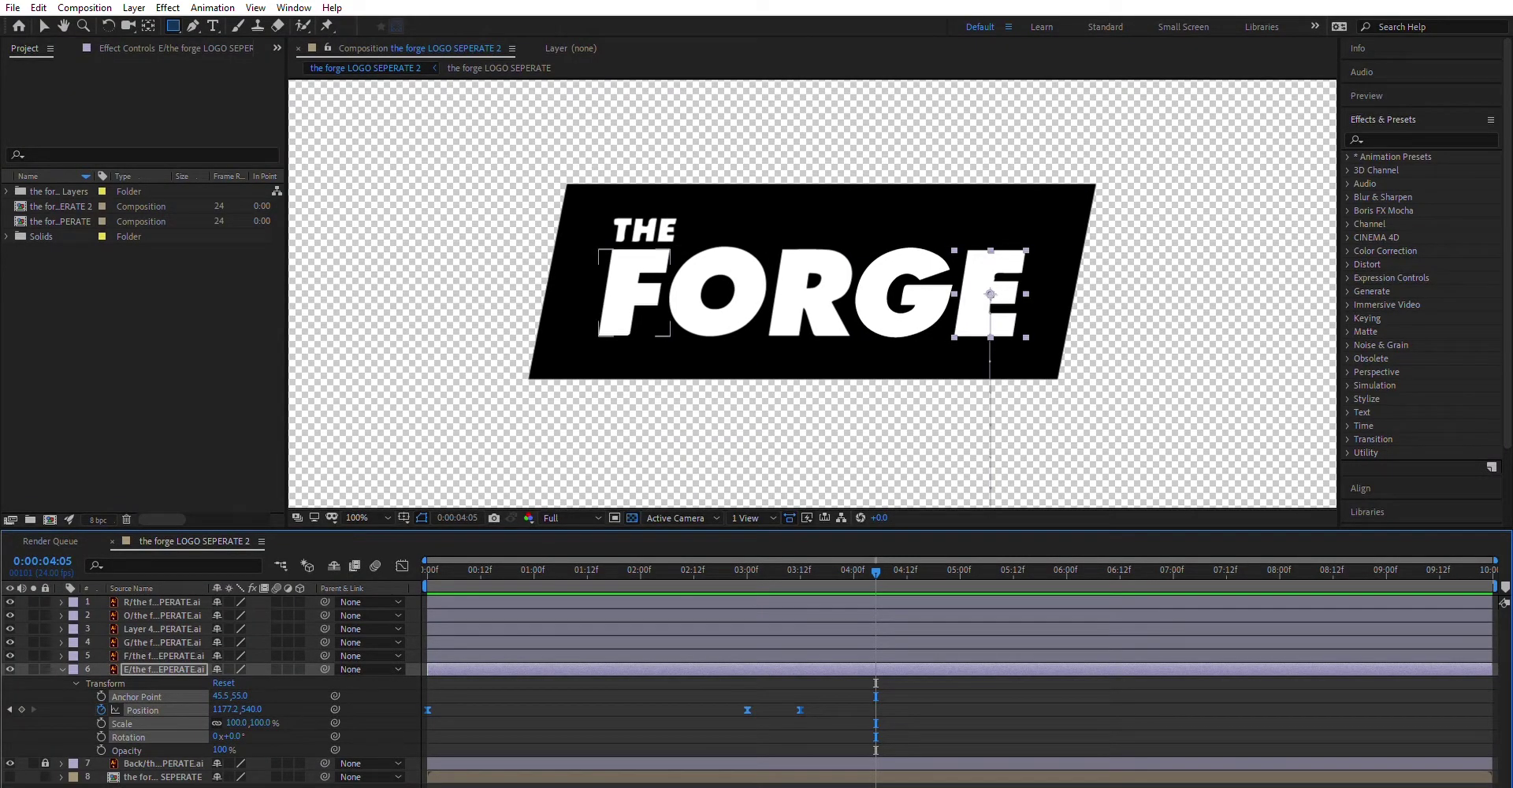
Expand the transform properties of all letter layers in an enlarged timeline and examine the timing of their position keyframes.
click(62, 655)
click(61, 643)
click(62, 629)
click(61, 615)
click(62, 602)
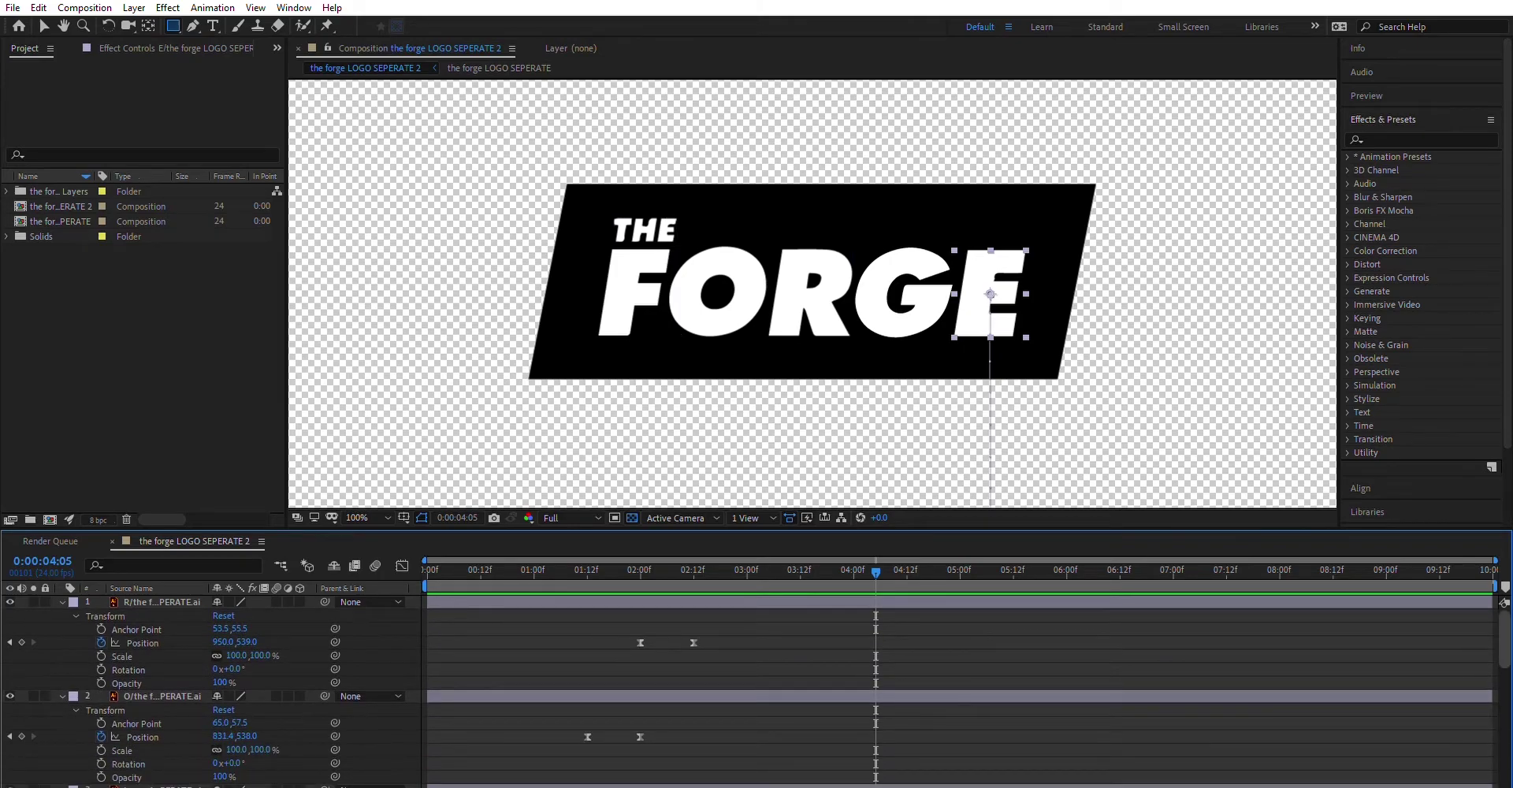
scroll(946, 686, down, 10)
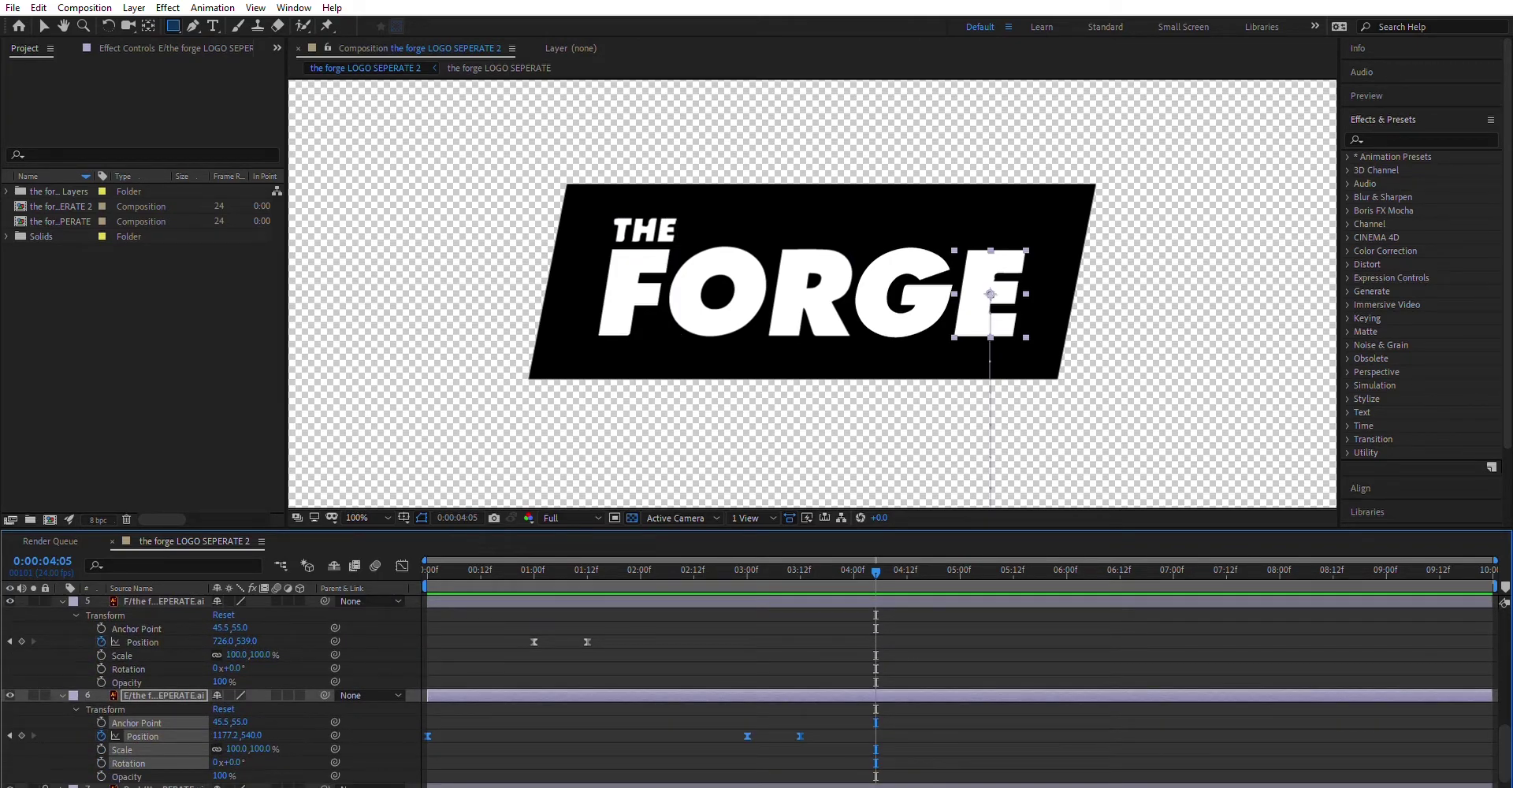
drag(867, 528, 867, 343)
scroll(945, 599, up, 5)
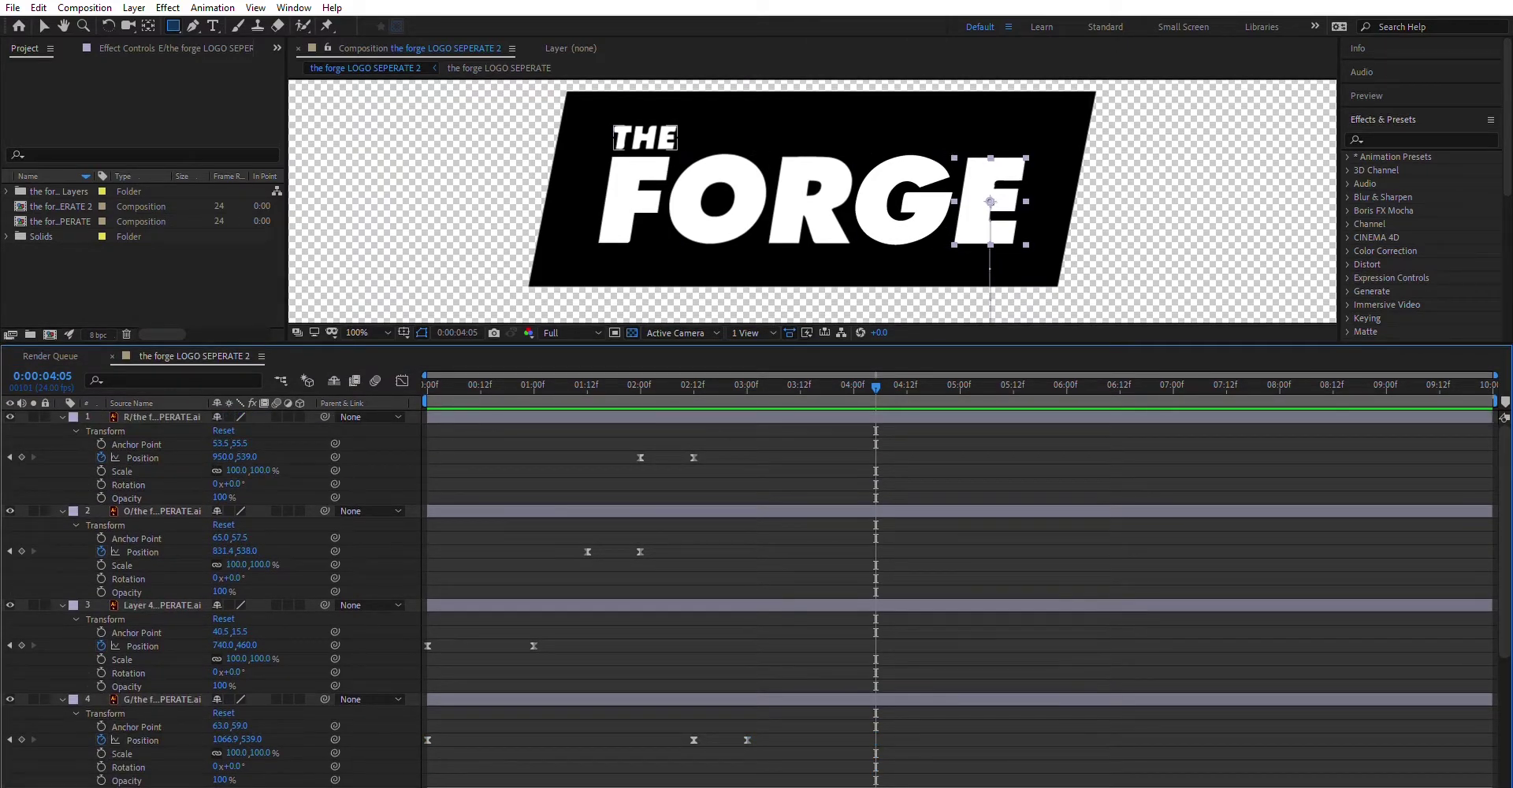
drag(1504, 551, 1504, 658)
key(F2)
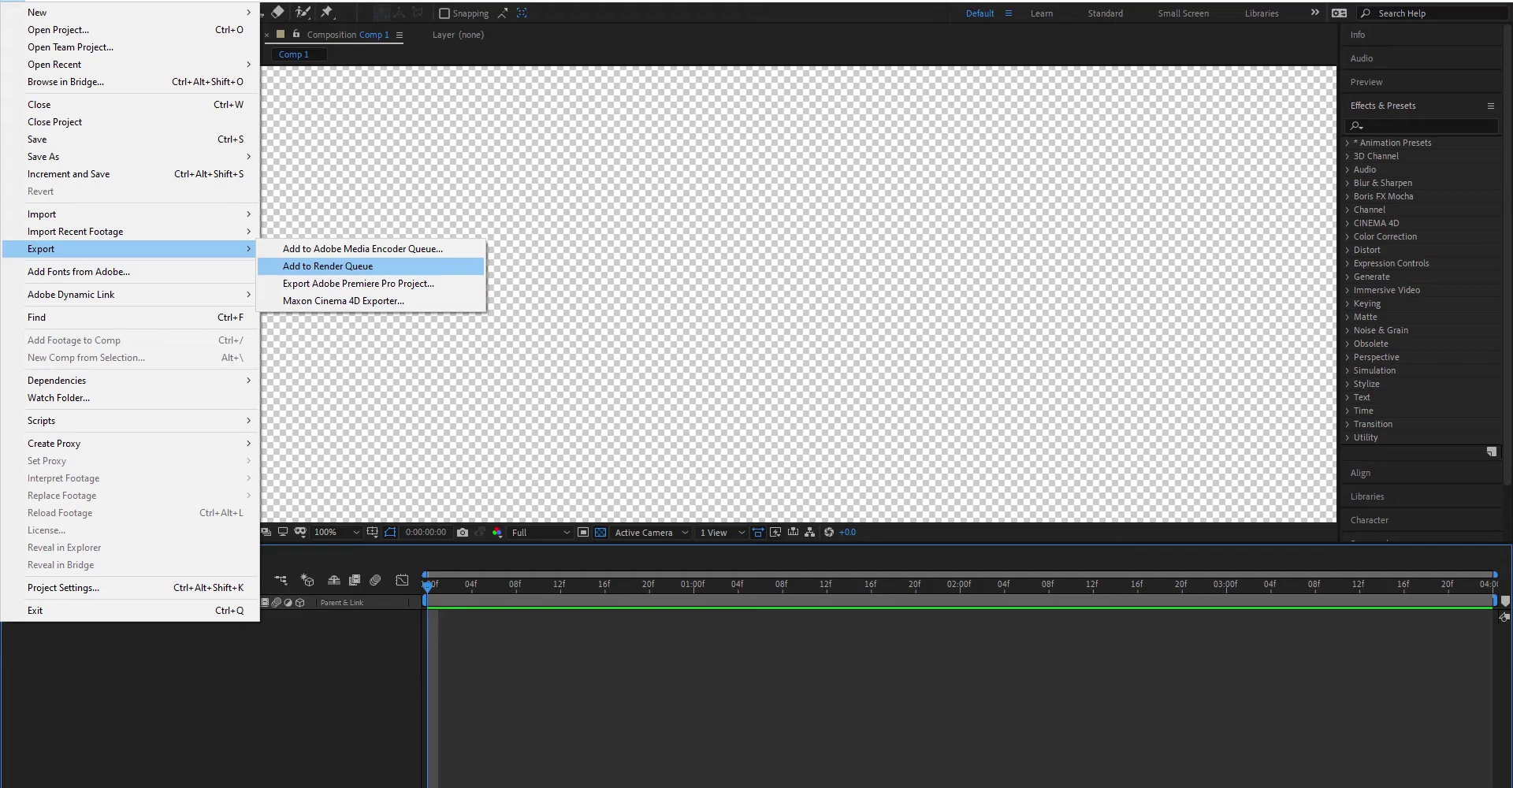
Add Comp 1 to the render queue.
click(327, 266)
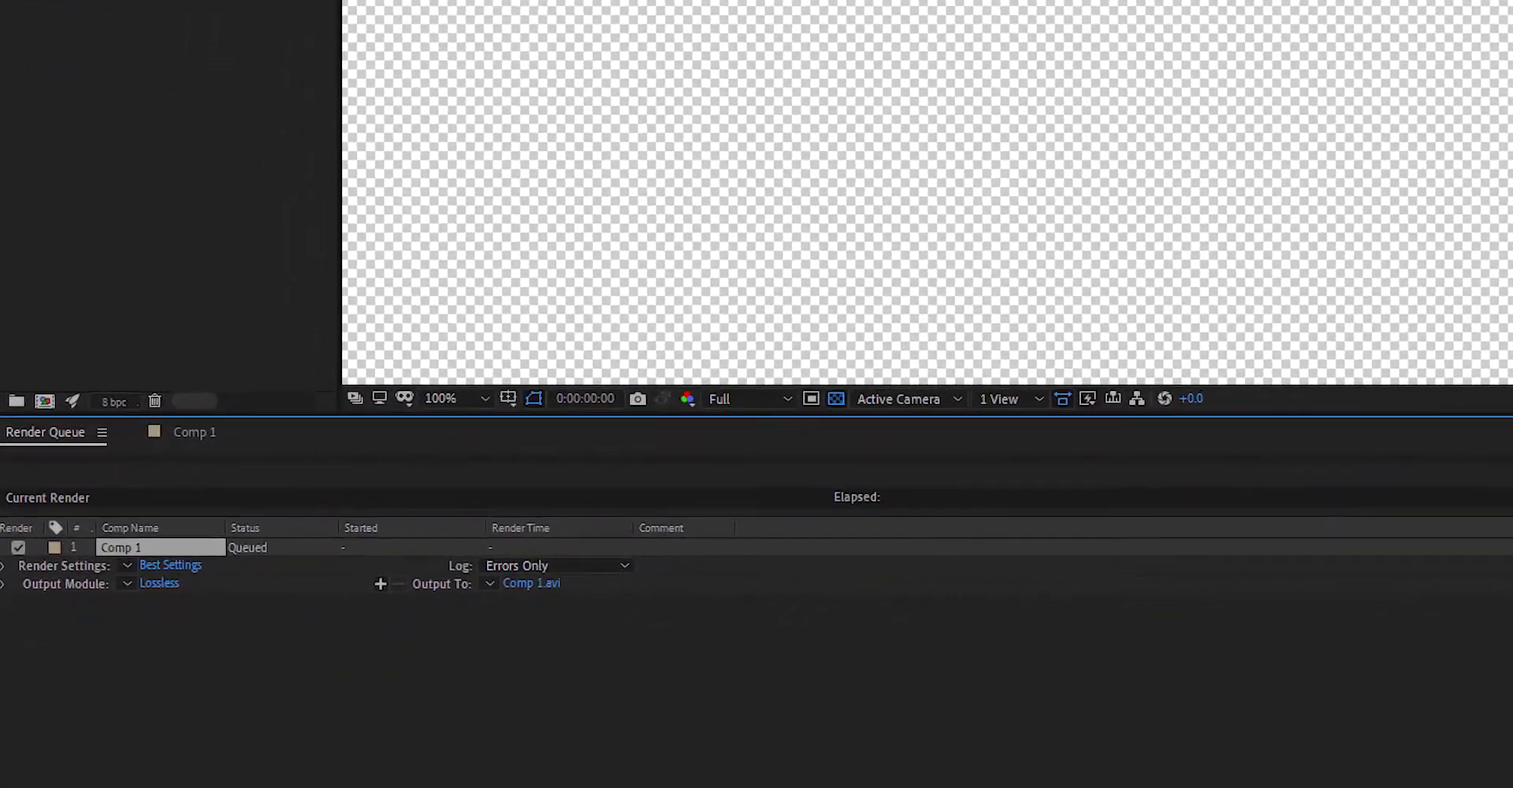